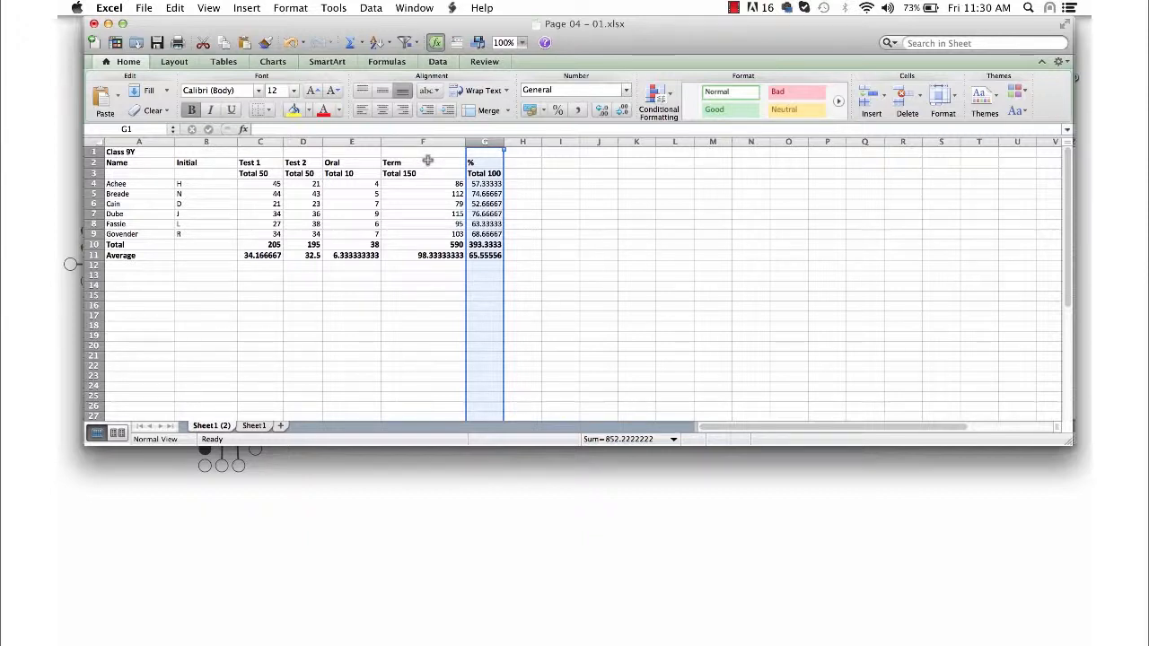
- Review the Term Mark and % column headings and their maximum totals in rows 2 and 3
left_click(370, 129)
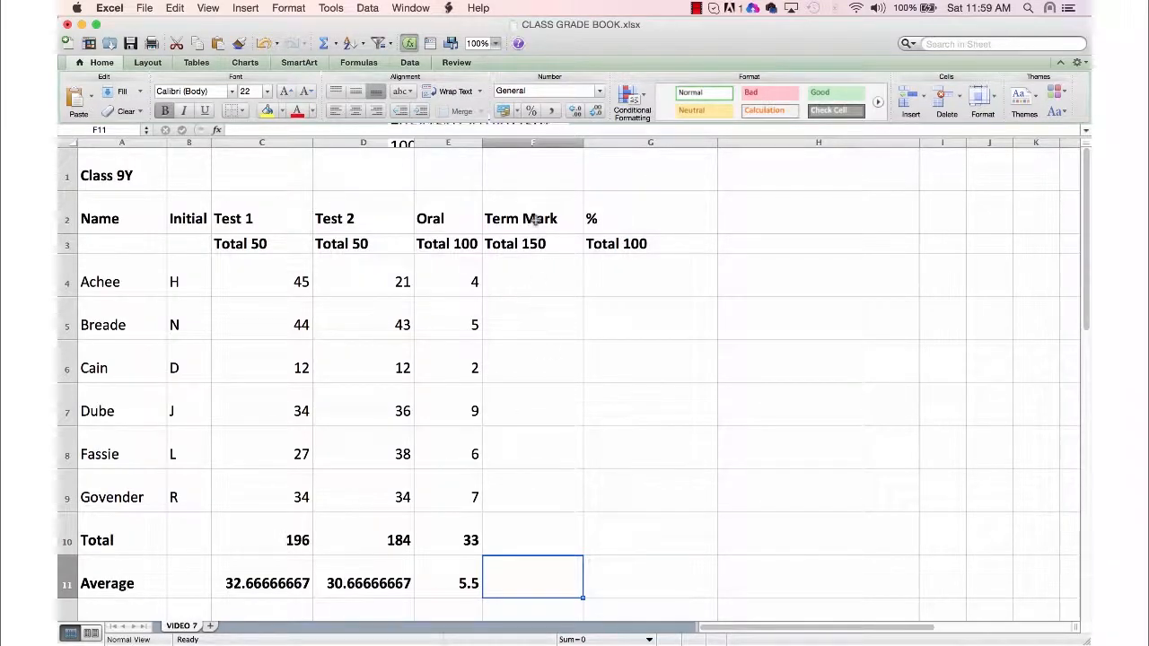
left_click(536, 247)
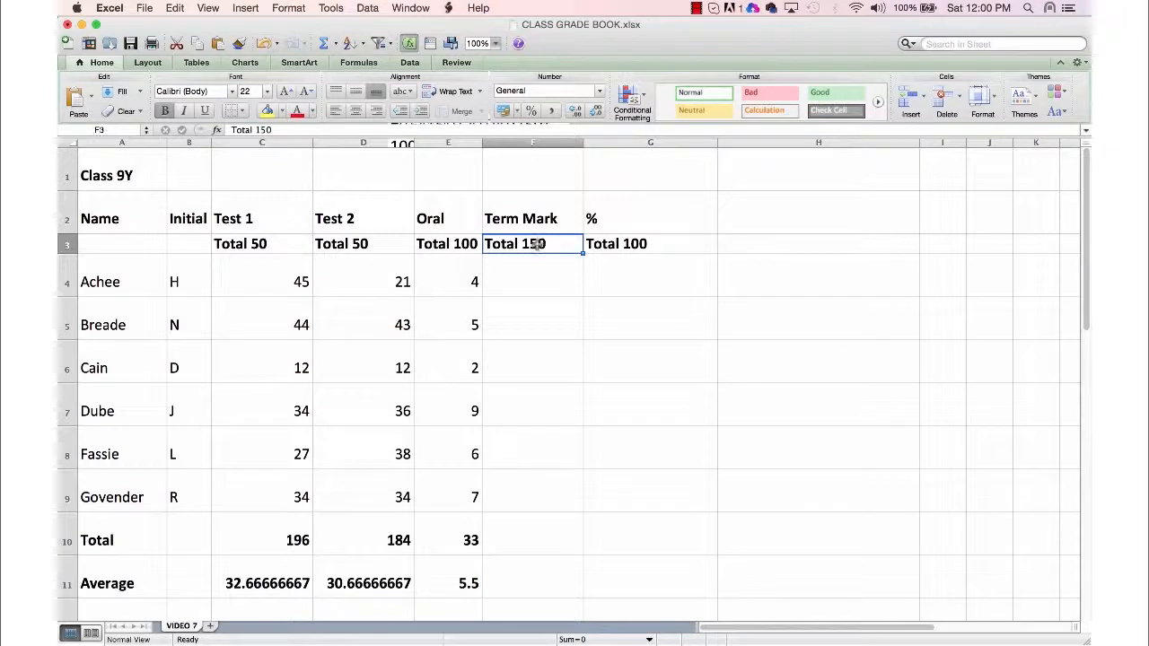
left_click(539, 222)
left_click(540, 250)
left_click(608, 219)
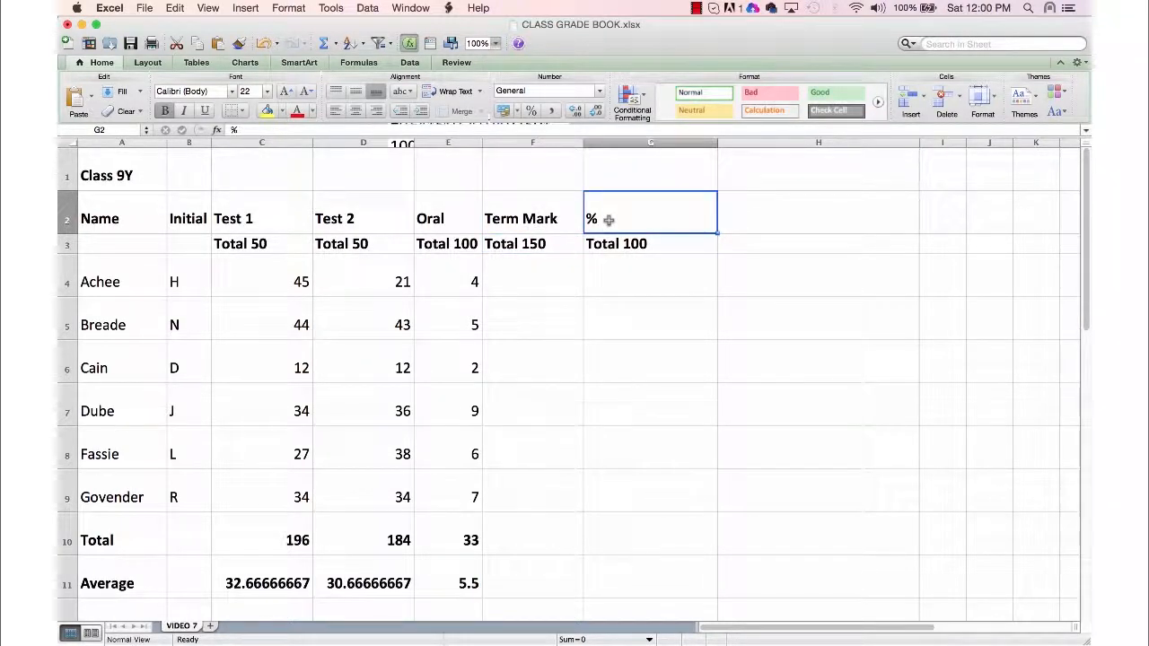
left_click(617, 244)
left_click(620, 275)
left_click(626, 246)
left_click(527, 224)
left_click(524, 247)
left_click(529, 220)
- Enter the formula =(e4*5)+c4+d4 in F4 to calculate the first student's term mark
left_click(544, 281)
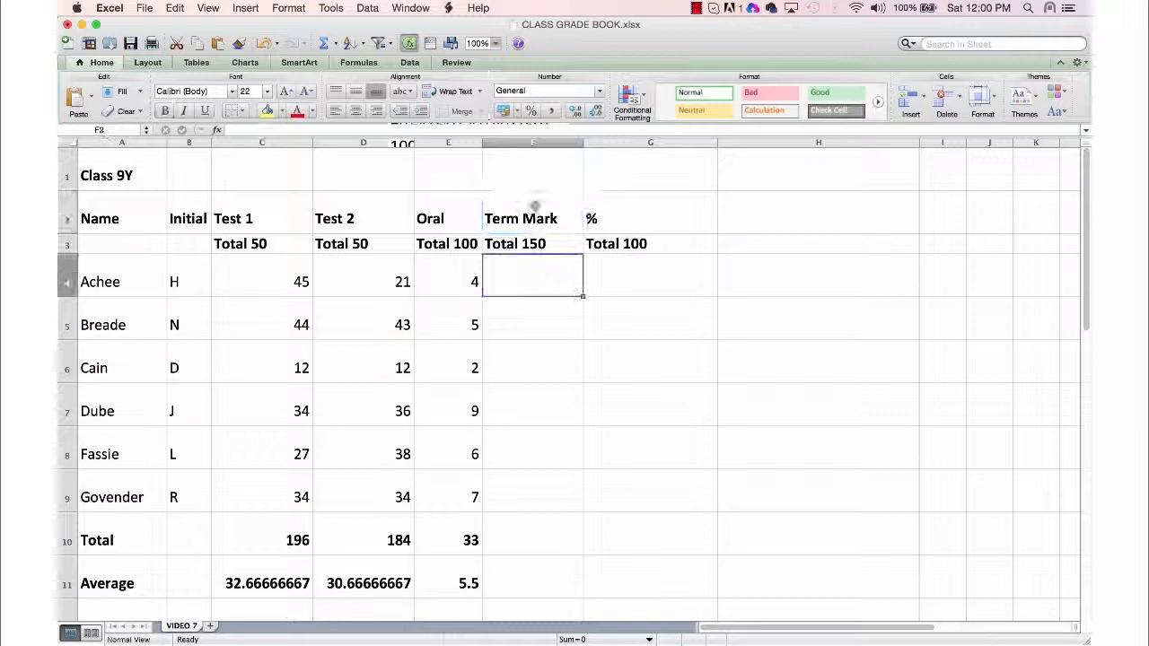
left_click(532, 130)
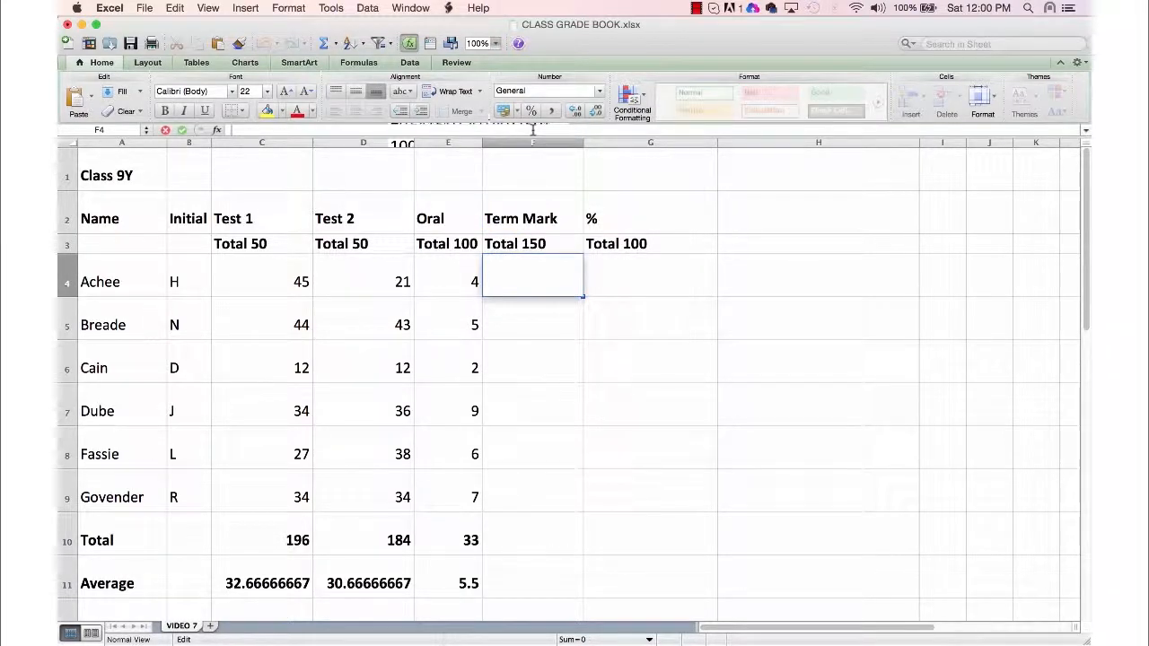
type("=")
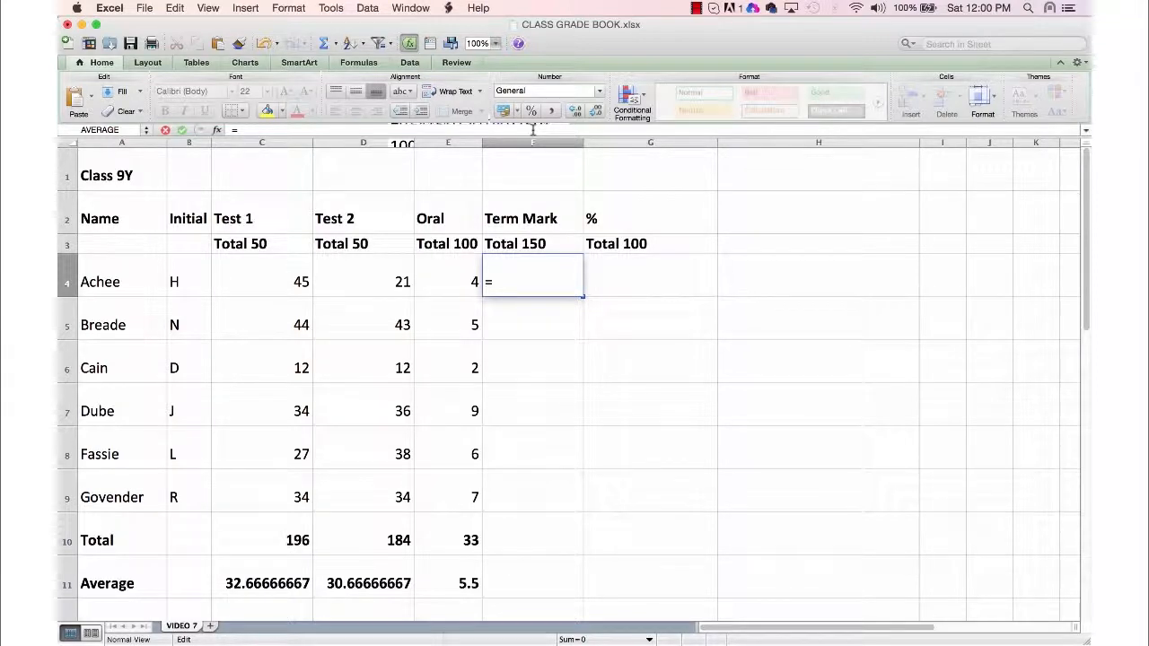
type("(e4*5")
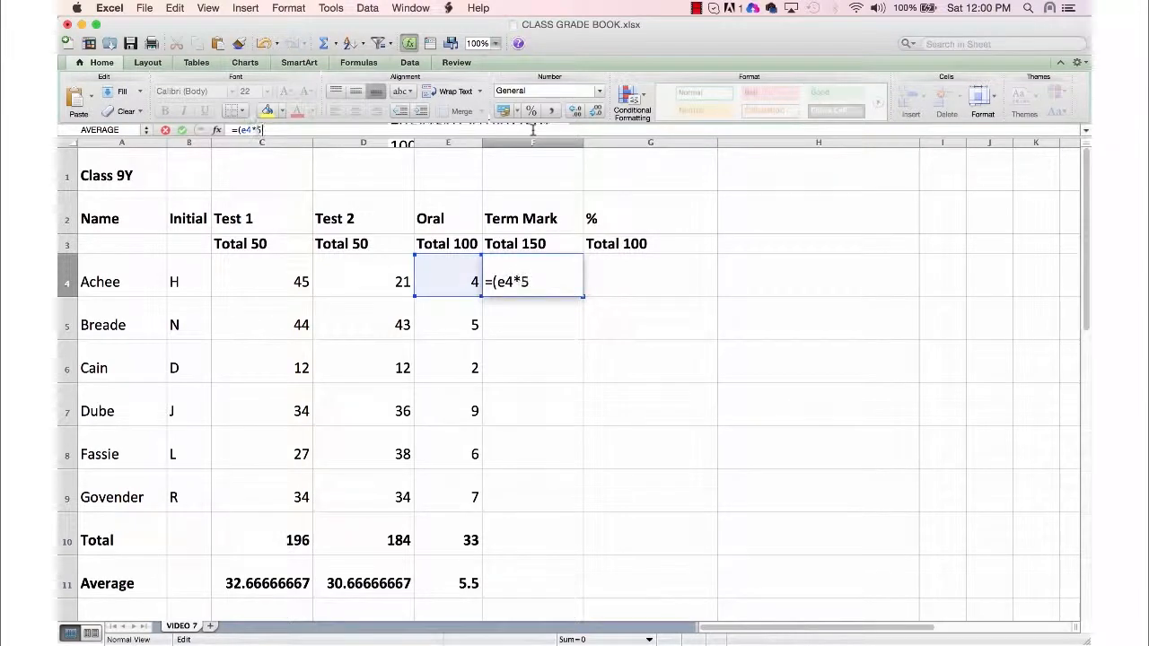
type(")+c4")
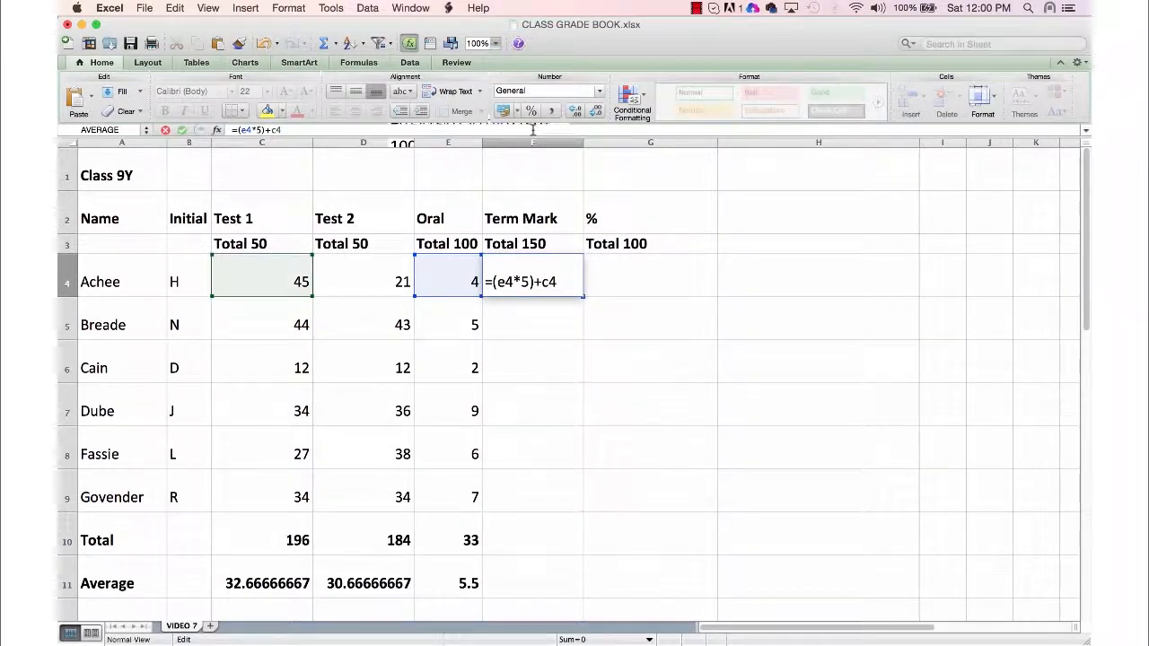
type("+d4")
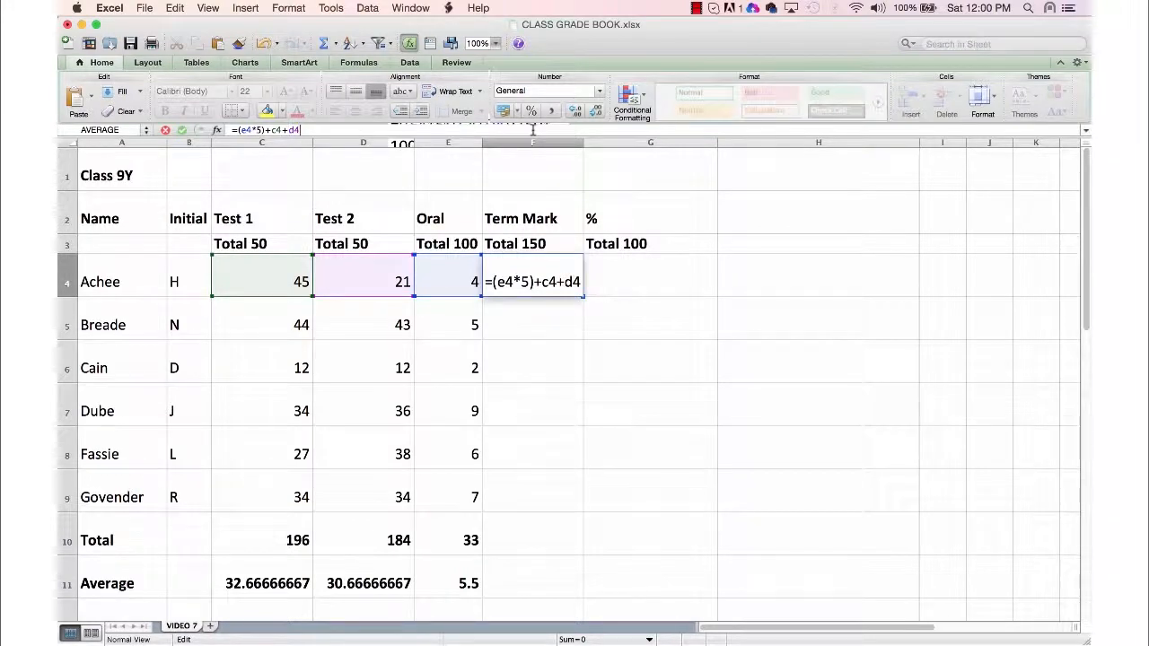
key("Return")
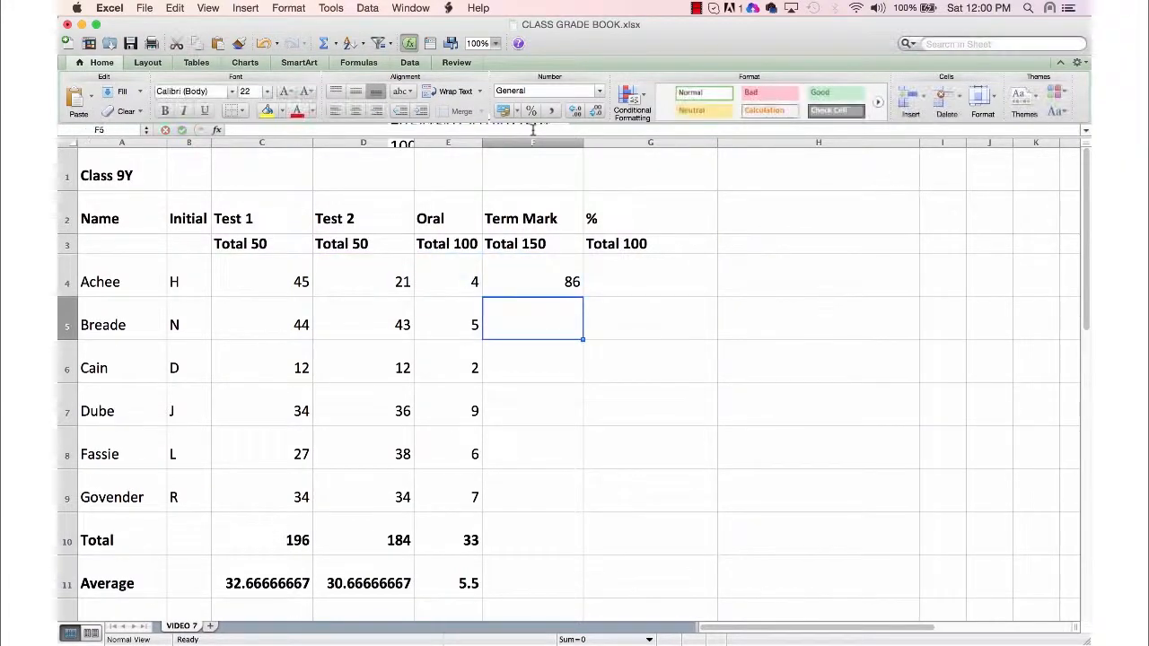
- Examine the term mark formula in F4 and the cells it references
left_click(556, 283)
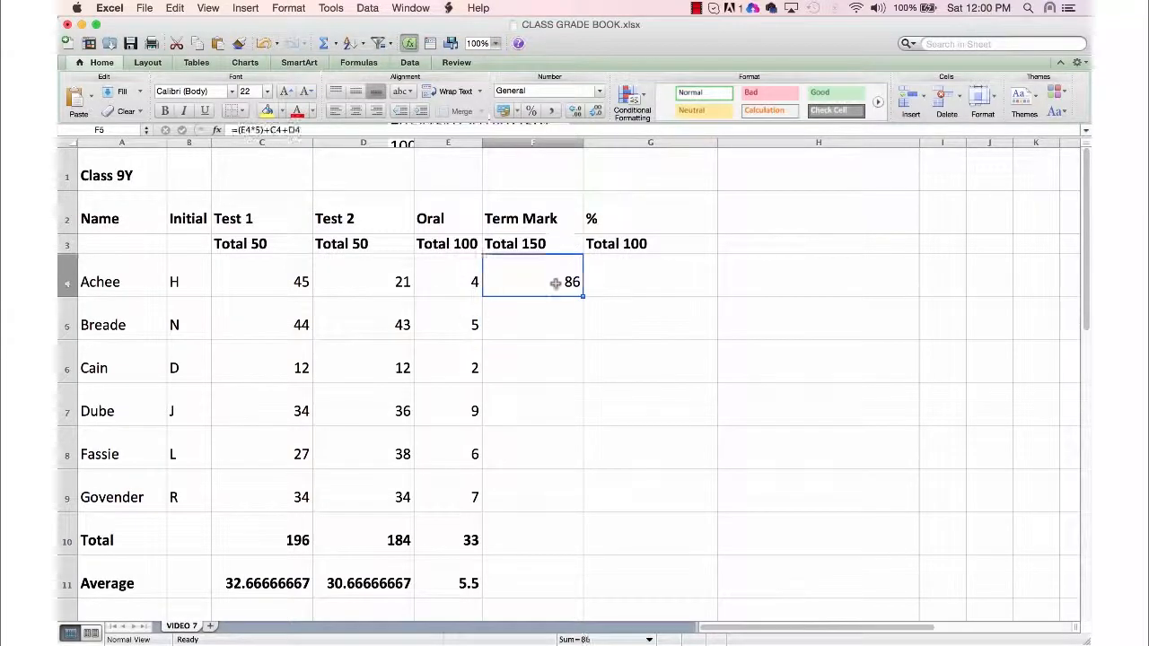
left_click(480, 128)
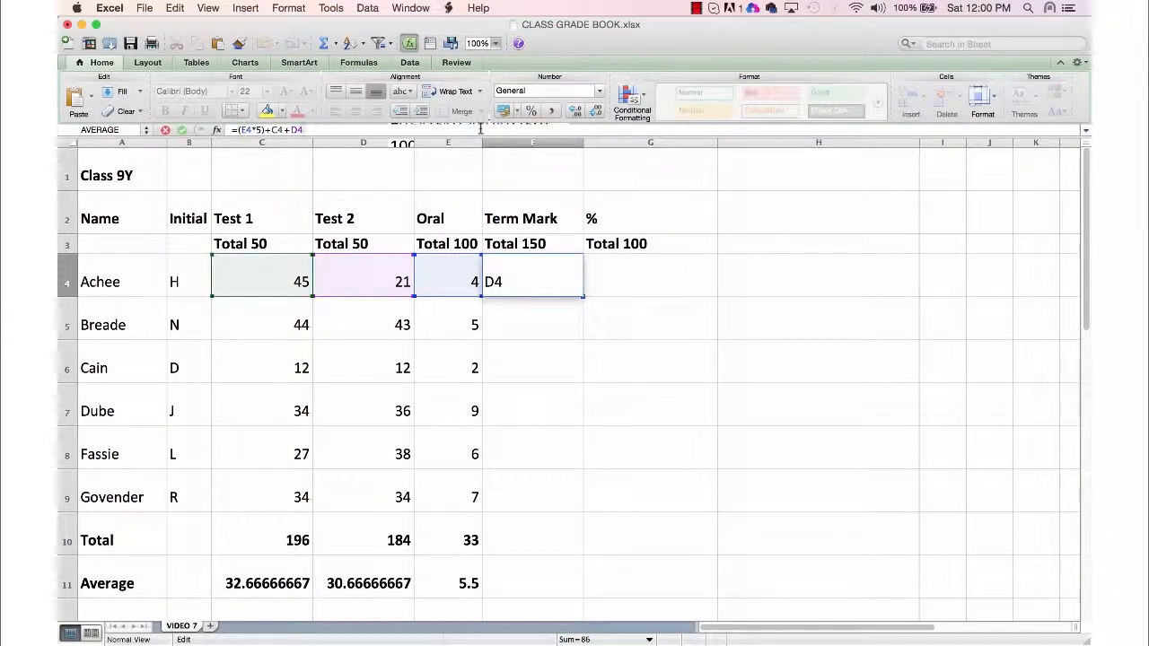
left_click(544, 284)
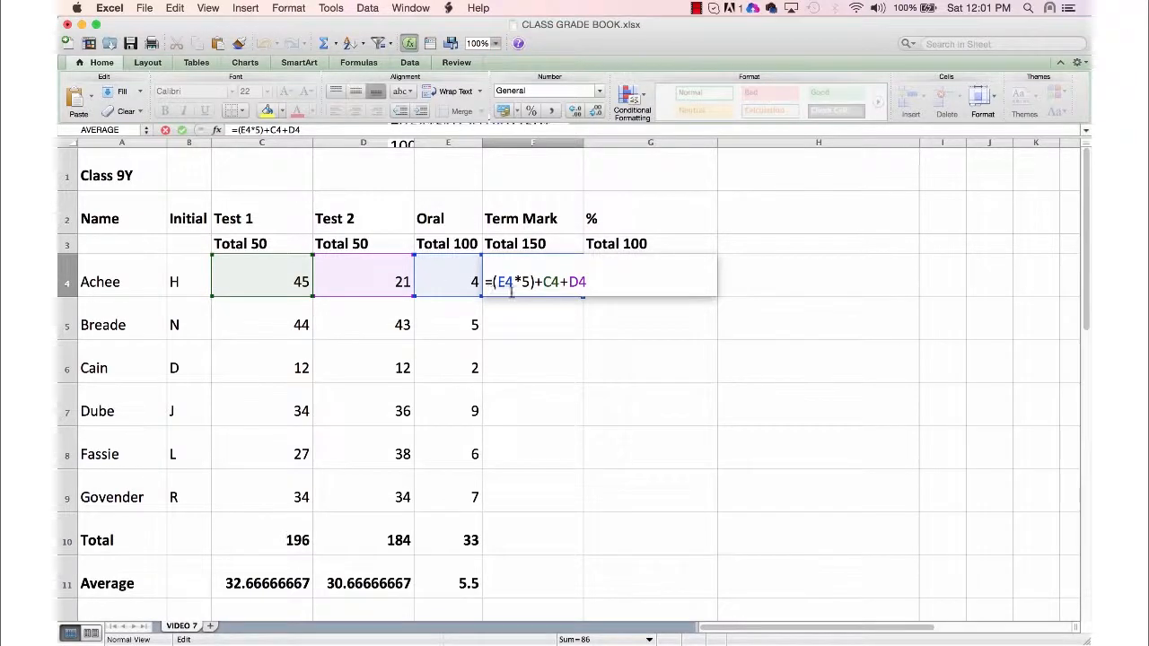
key("Return")
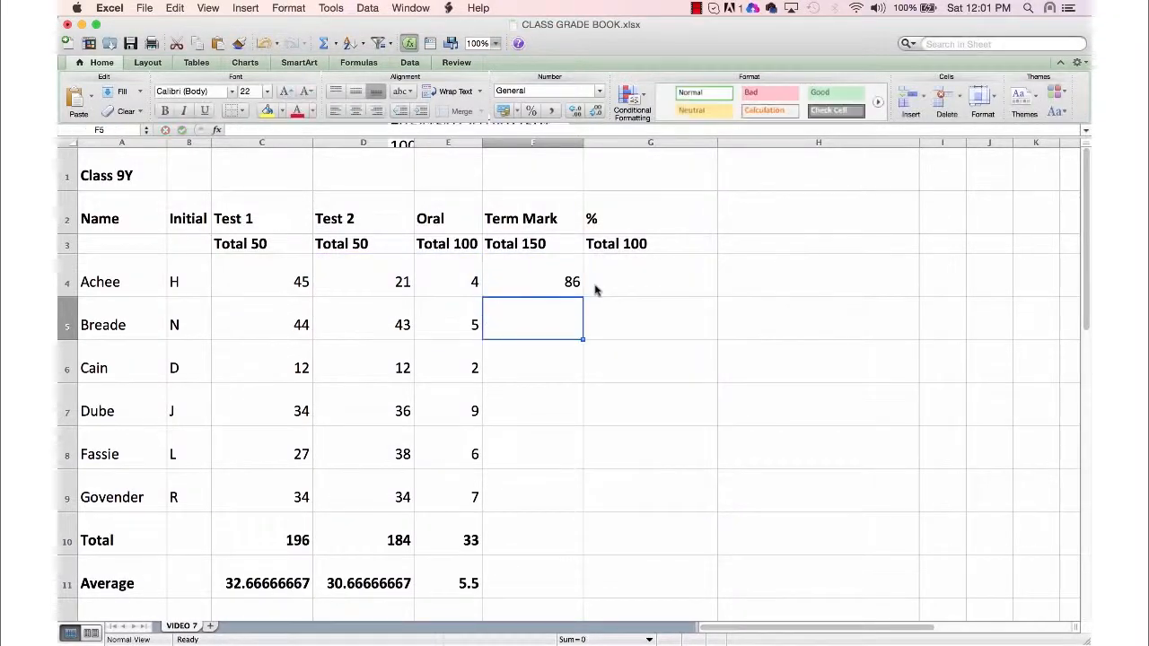
- Fill the term mark formula from F4 down to F11 and make the Total and Average cells F10:F11 bold
left_click(564, 280)
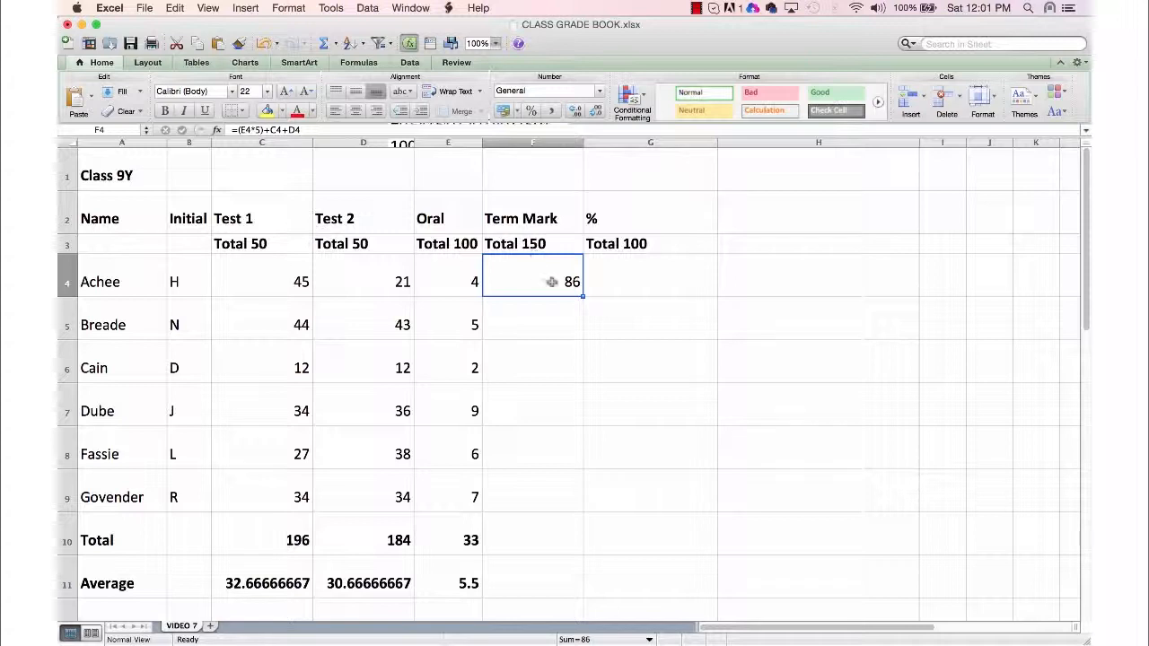
left_click_drag(582, 295, 575, 583)
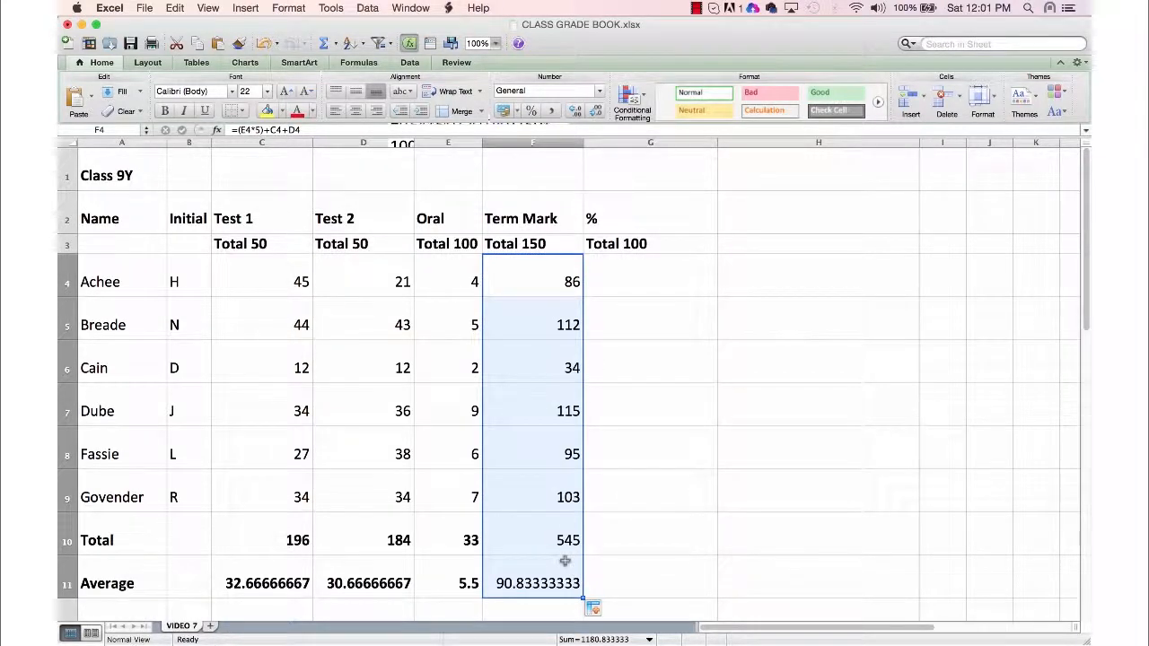
left_click(560, 540)
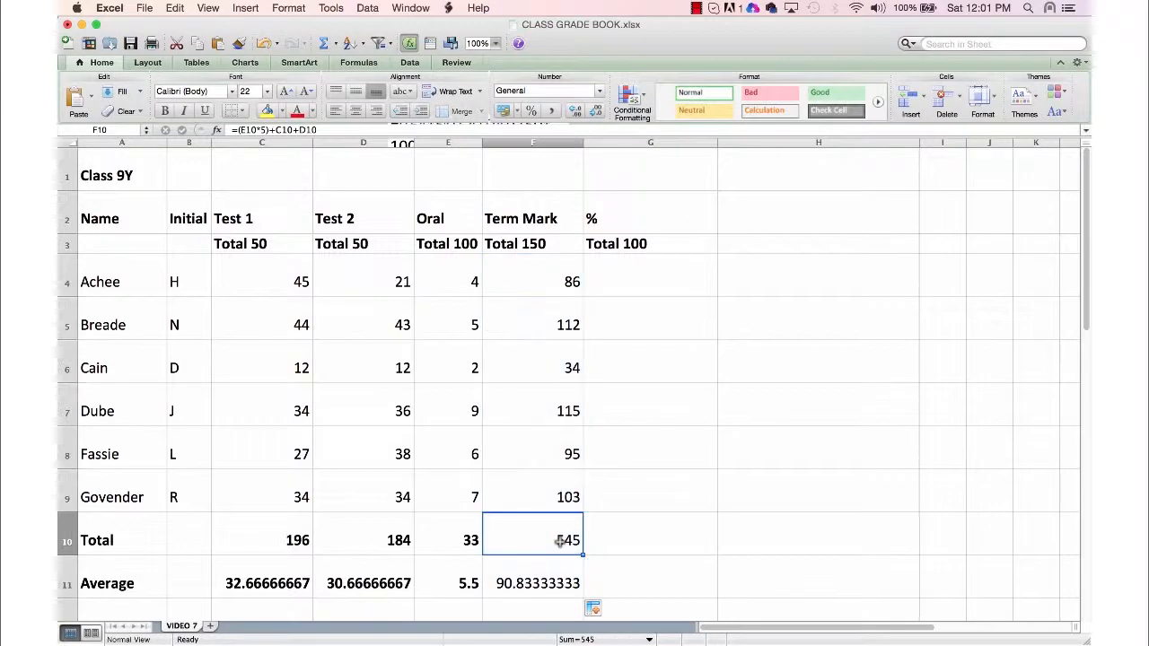
left_click(556, 582)
left_click(554, 523, "shift")
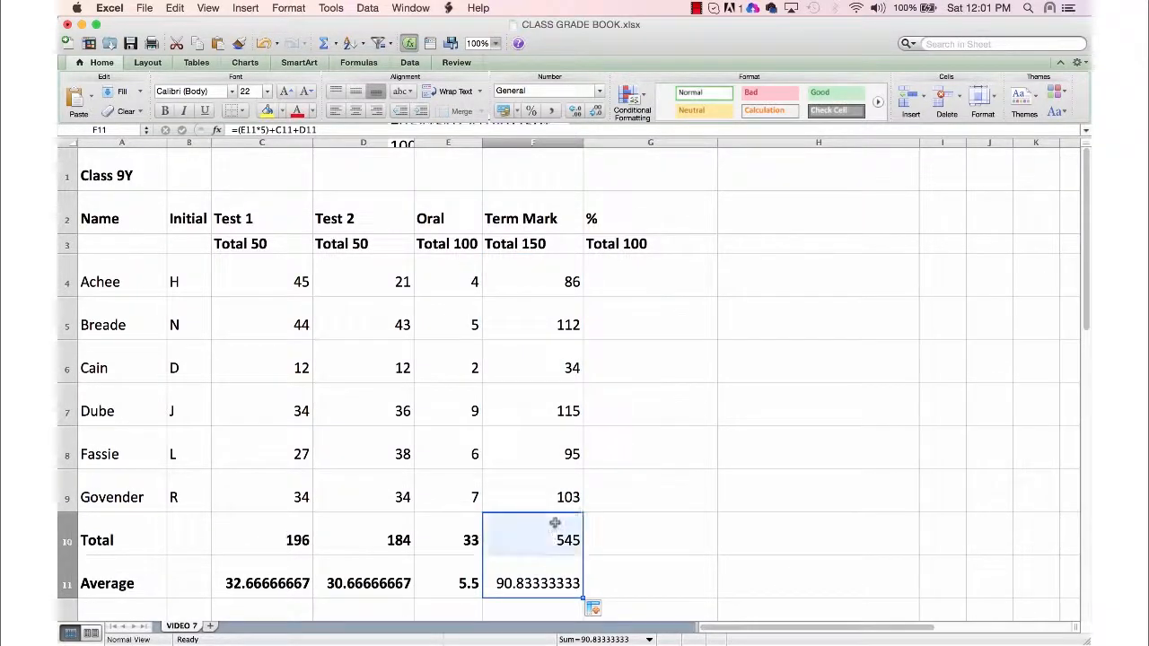
left_click(635, 530)
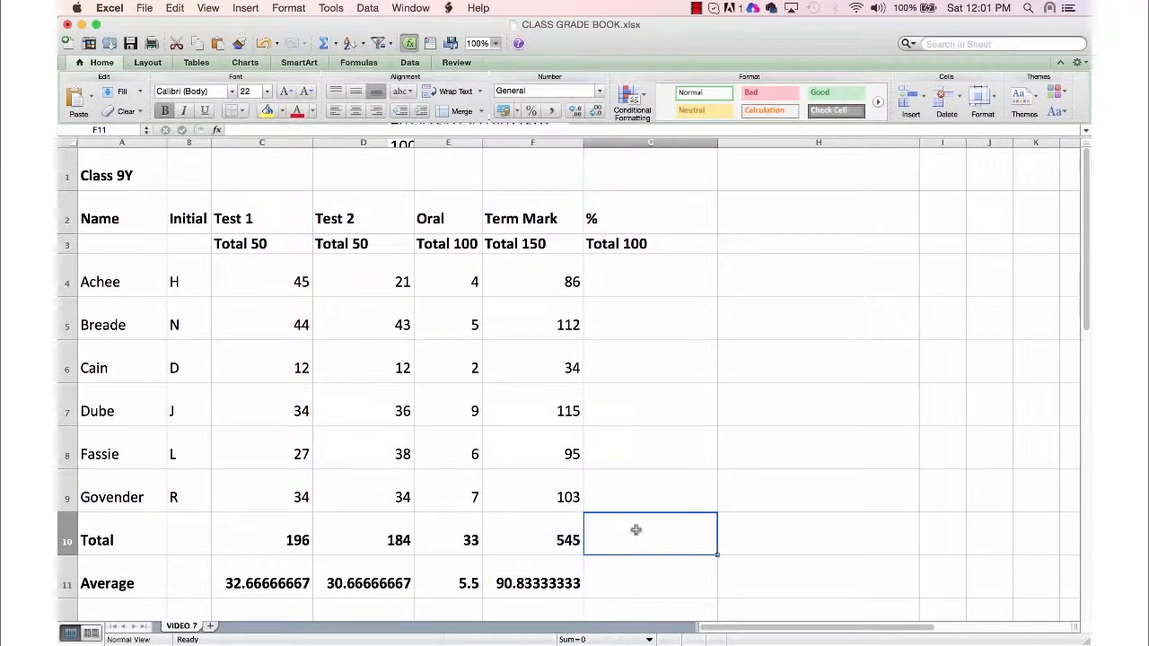
- Enter the formula =f4/150*100 in G4 to convert the first student's term mark to a percentage
left_click(630, 246)
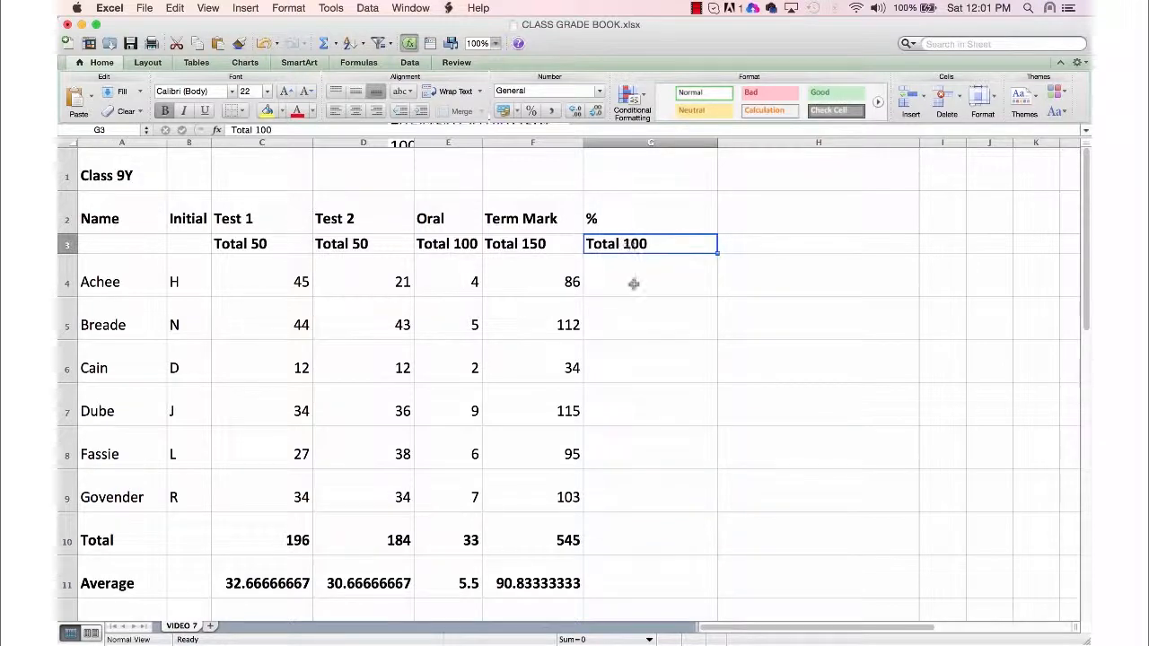
left_click(634, 283)
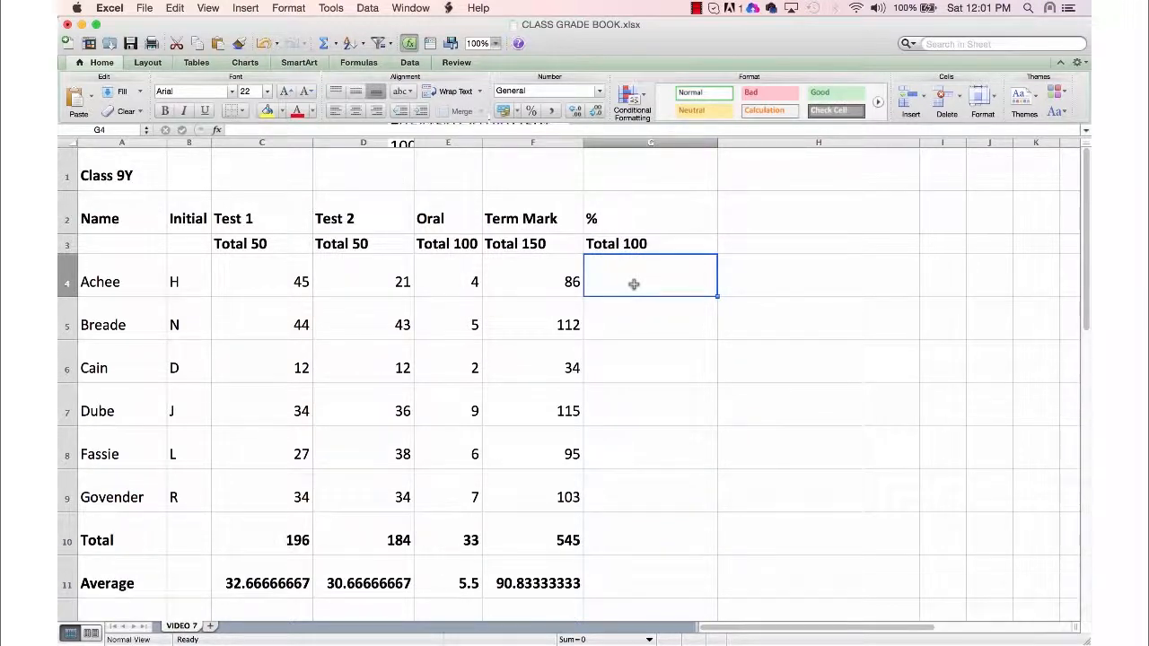
left_click(619, 132)
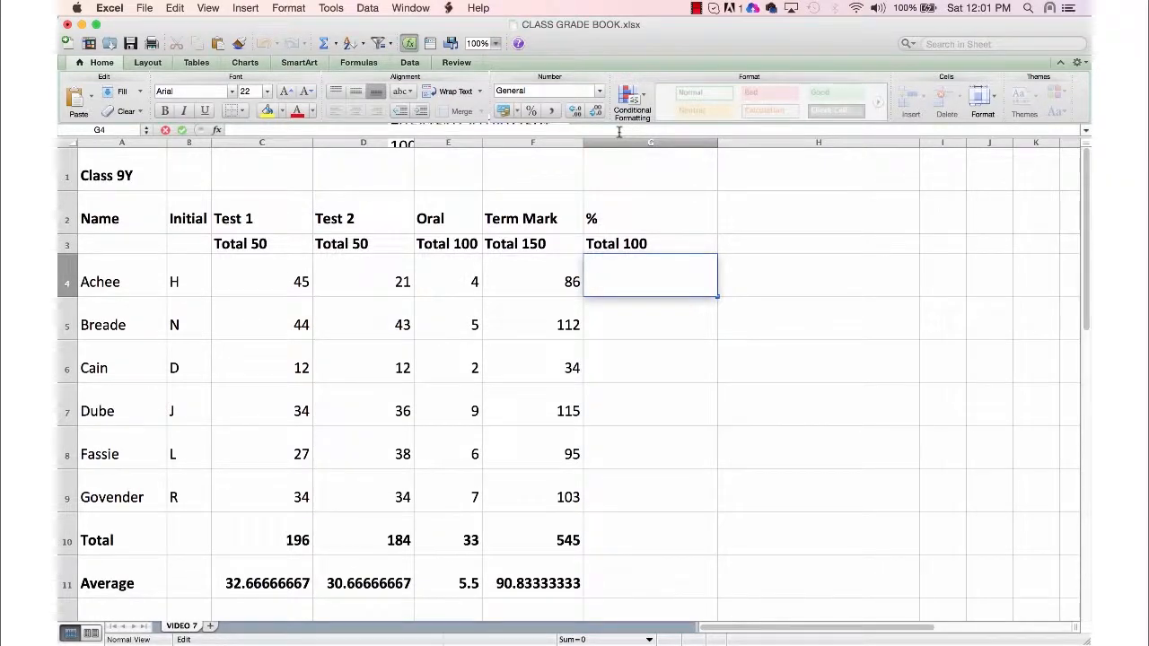
type("=")
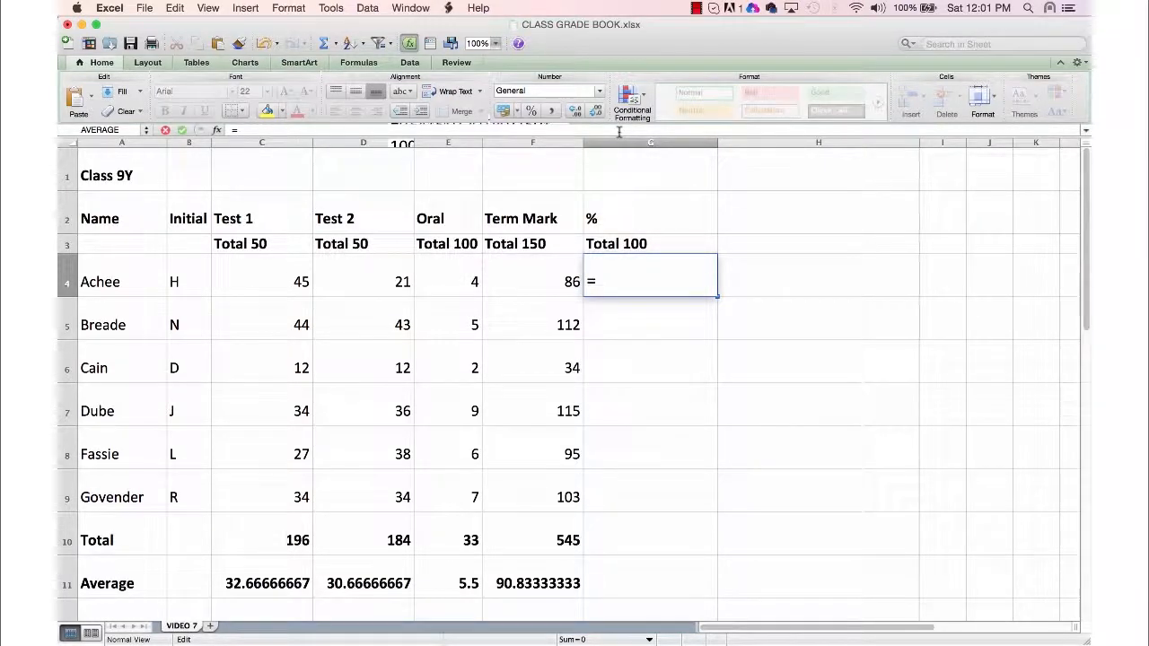
type("f4")
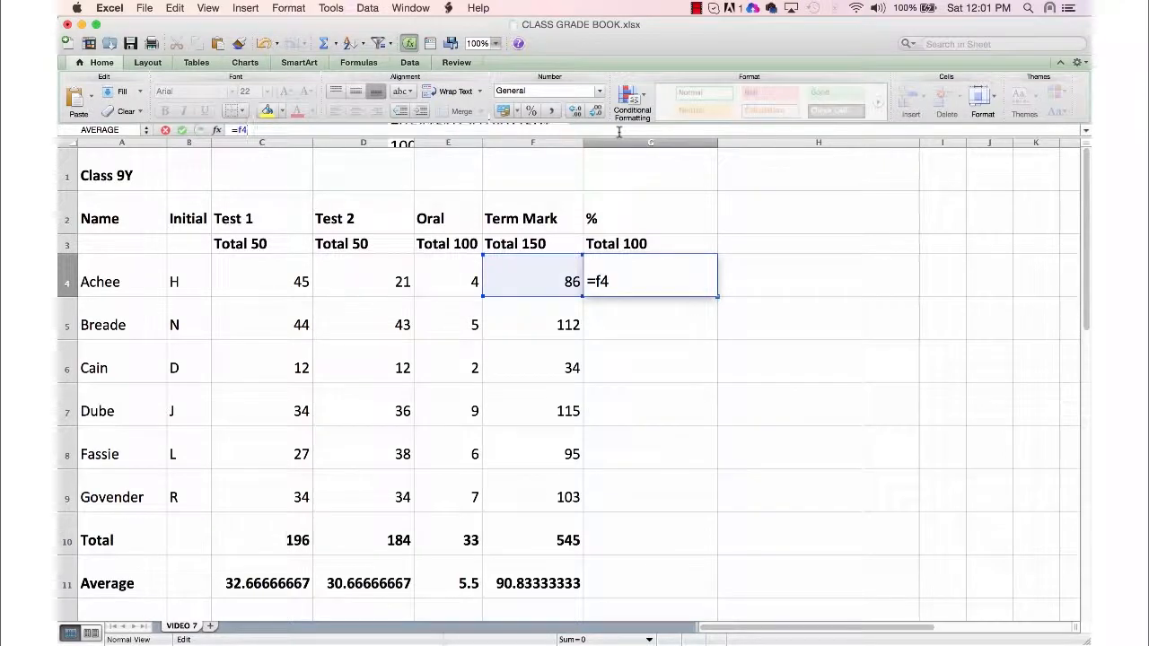
type("/150")
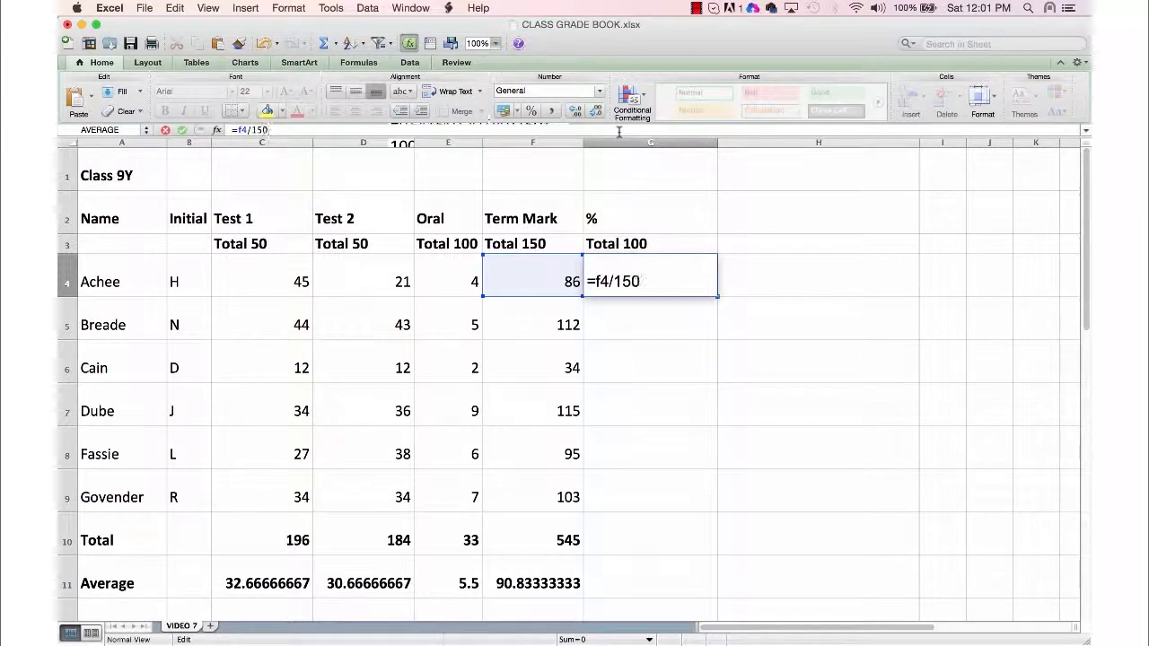
type("8")
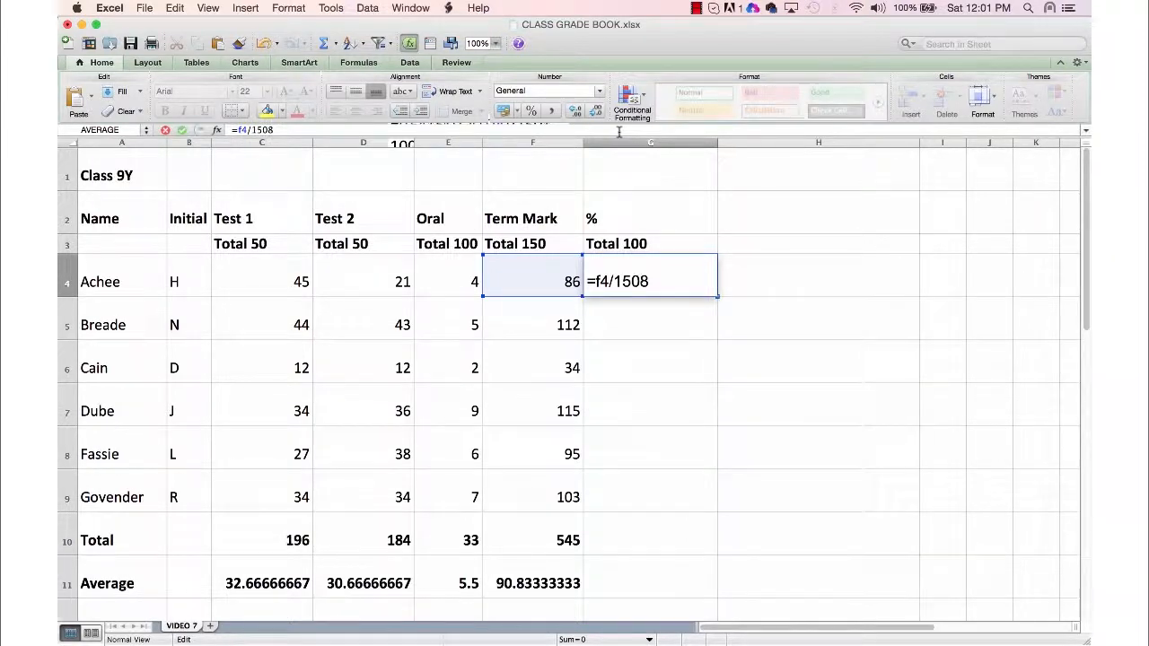
key("BackSpace")
type("*100")
key("Return")
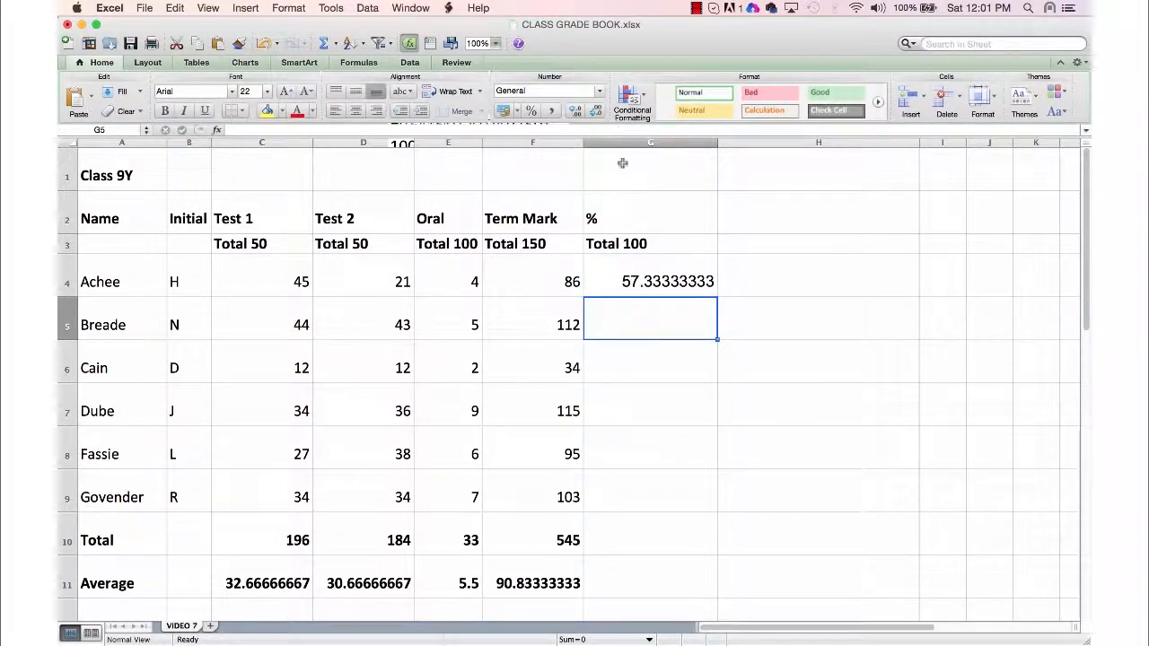
- Fill the percentage formula from G4 down to G11 and make the Total and Average cells G10:G11 bold
left_click(640, 279)
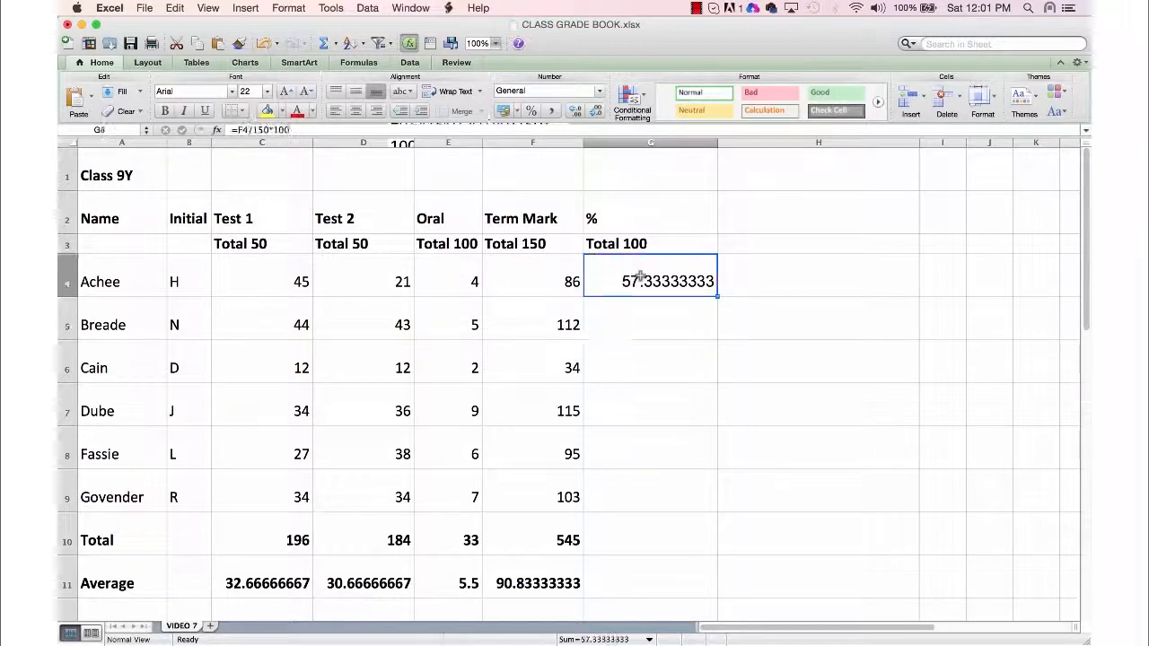
left_click_drag(718, 296, 723, 593)
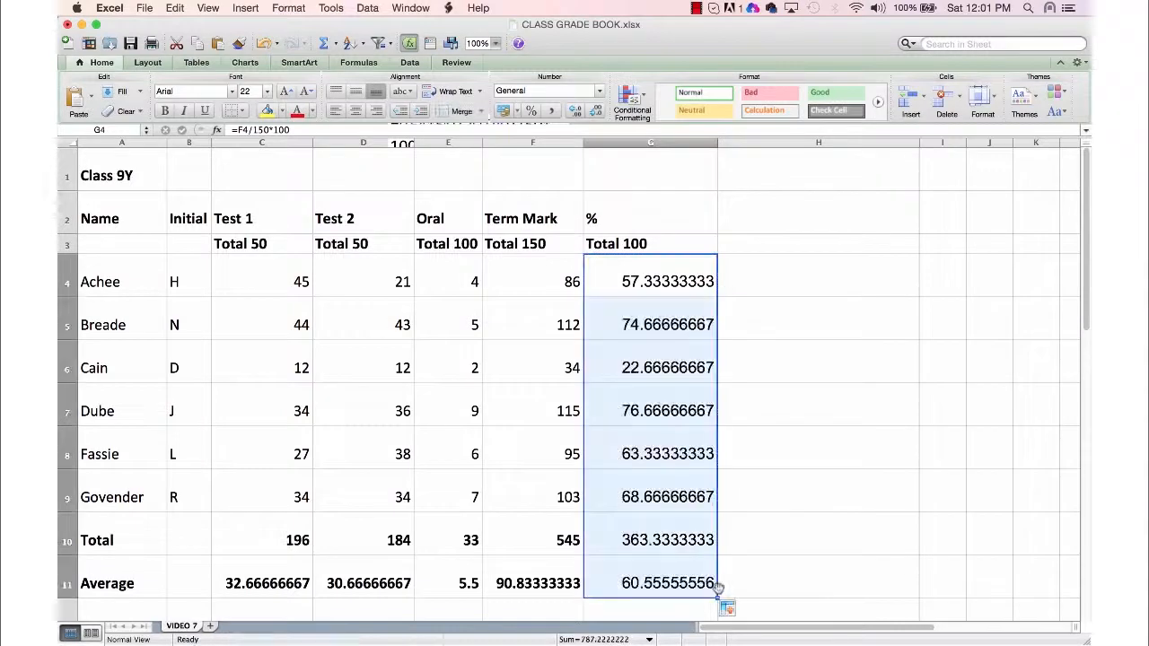
left_click(662, 541)
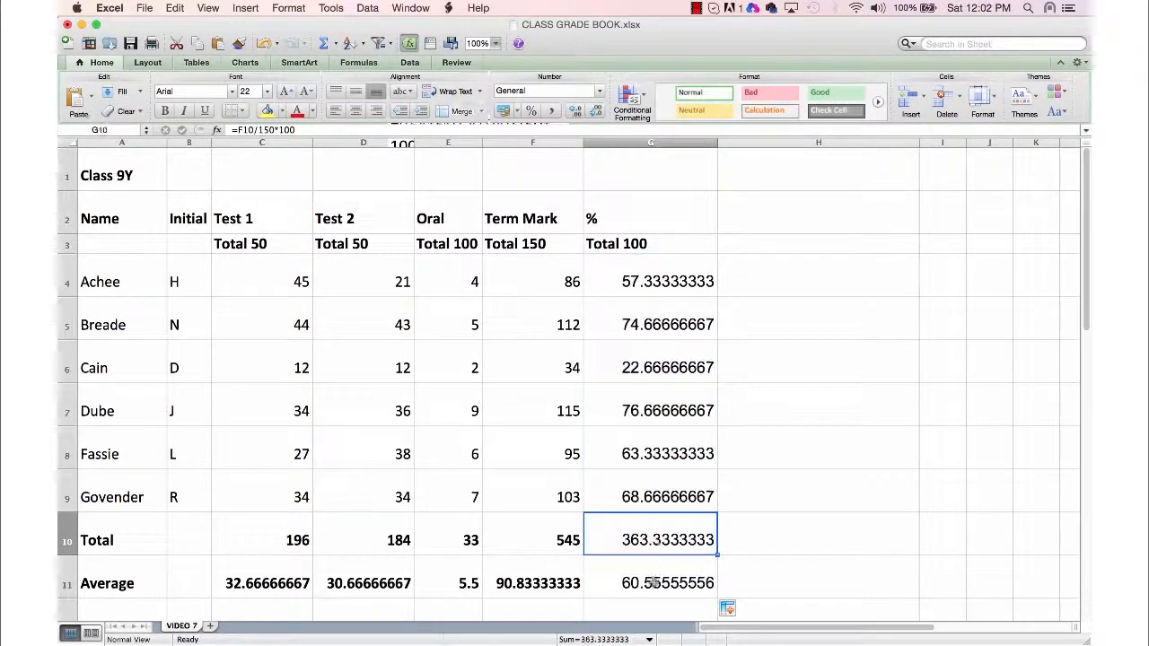
left_click(655, 574, "shift")
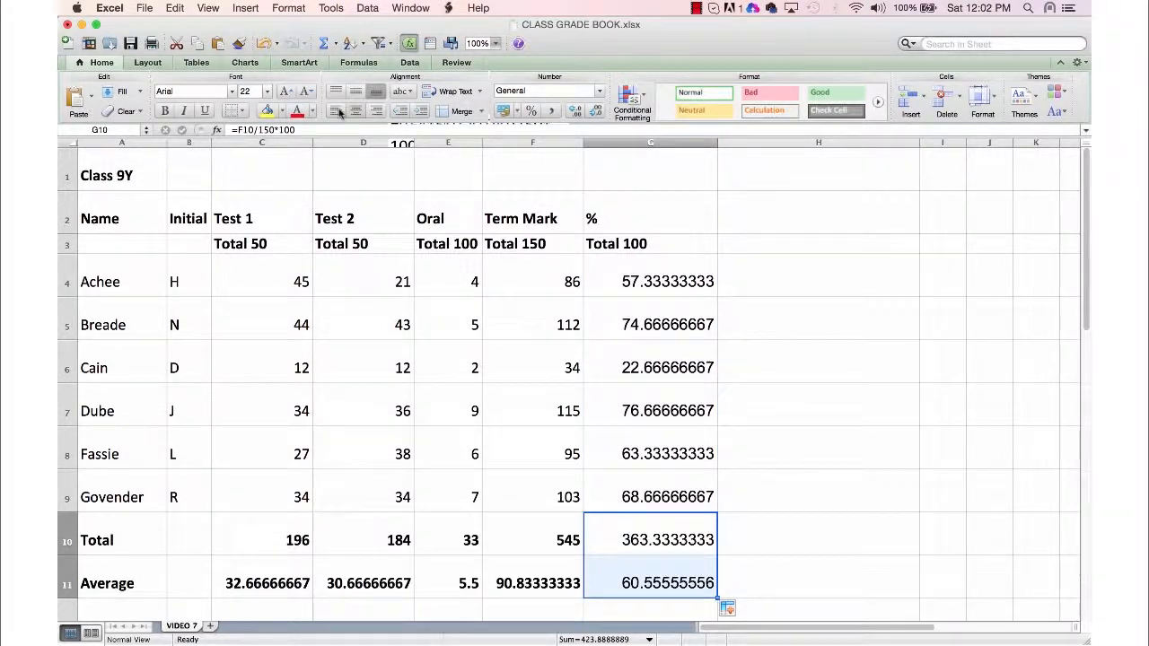
left_click(164, 110)
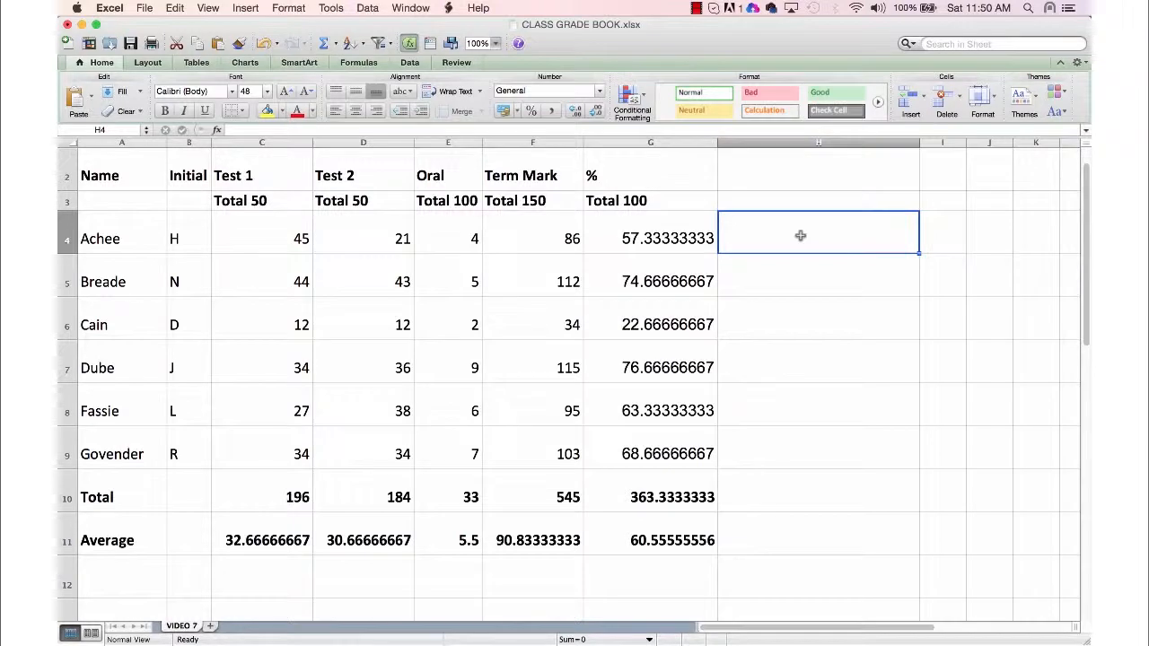
- Review the term mark formula in F4 and the percentage formula in G4
left_click(540, 206)
left_click(542, 232)
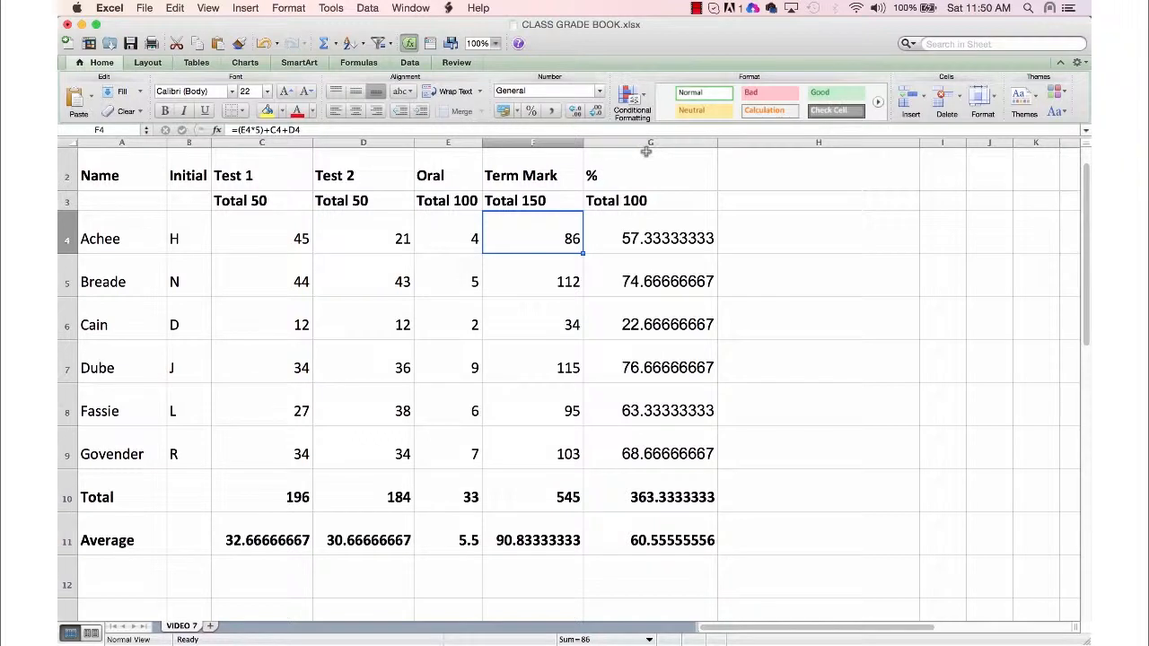
left_click(651, 235)
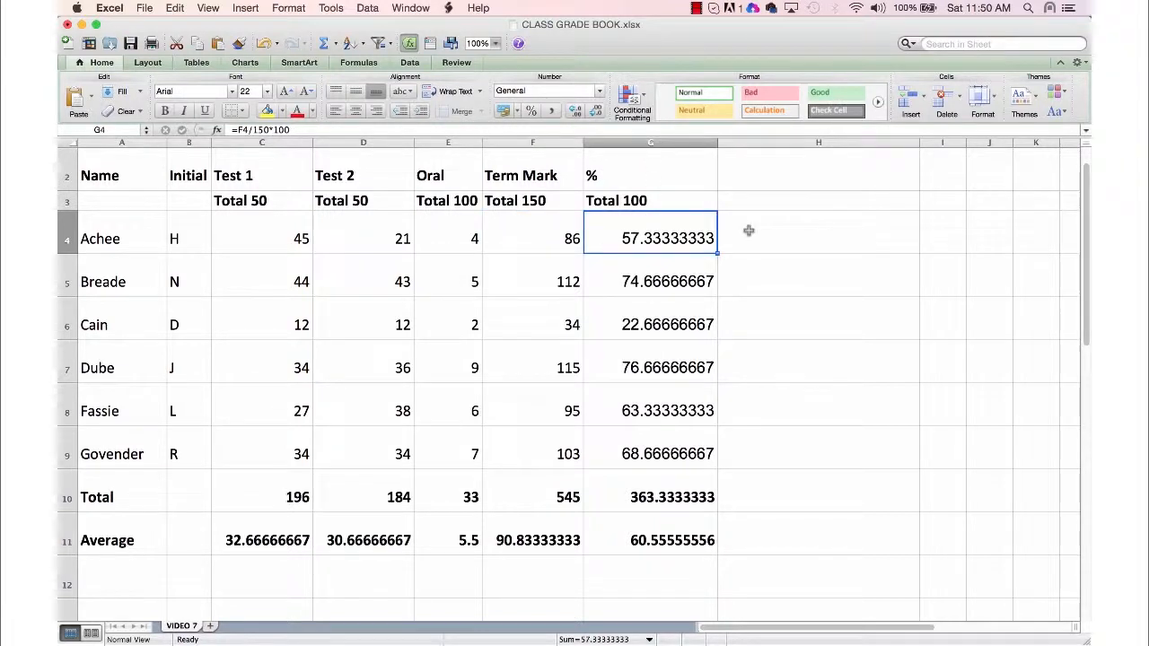
left_click(786, 239)
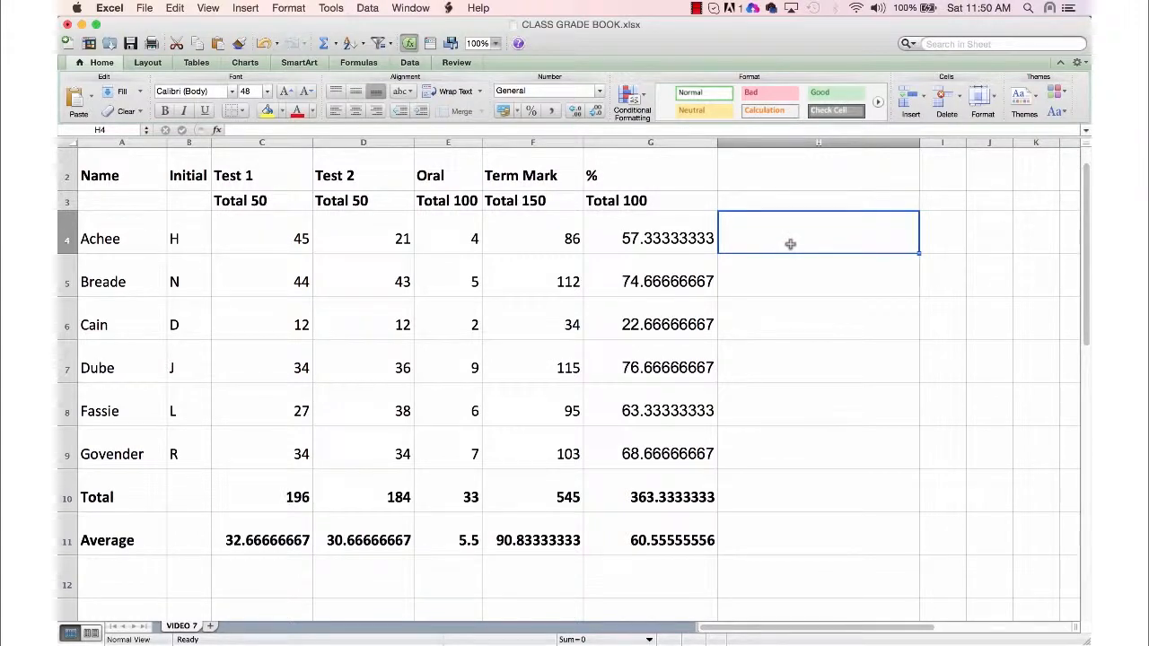
- Enter the combined percentage formula =((e4*5)+c4+d4)/150*100 in H4 for the first student
left_click(584, 131)
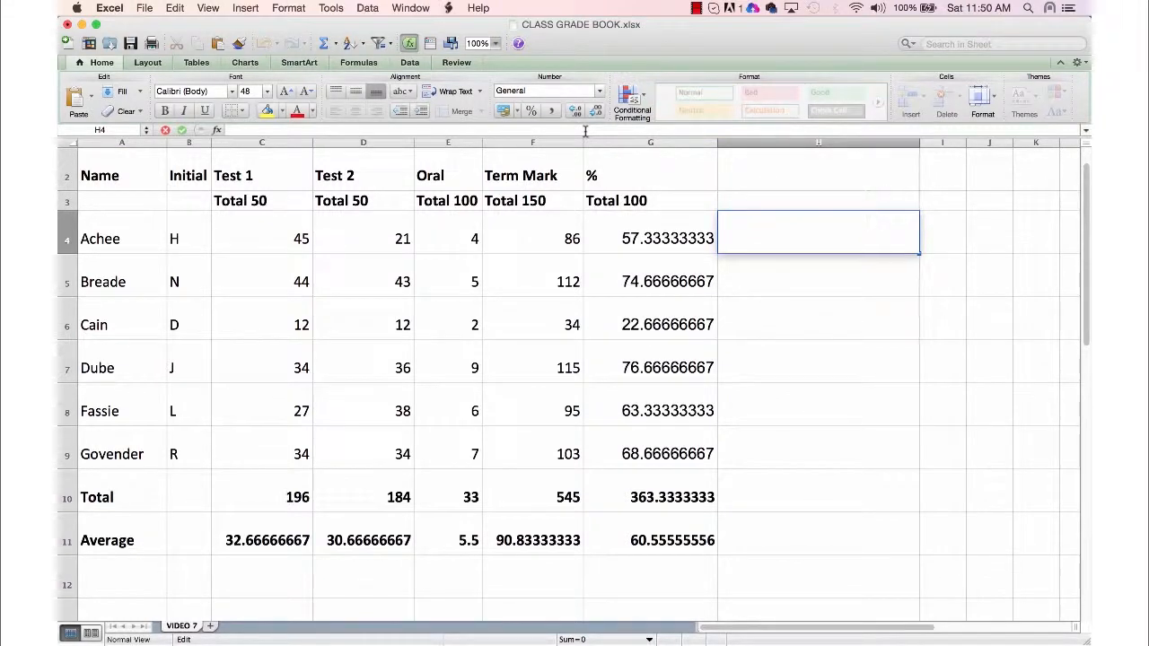
type("=")
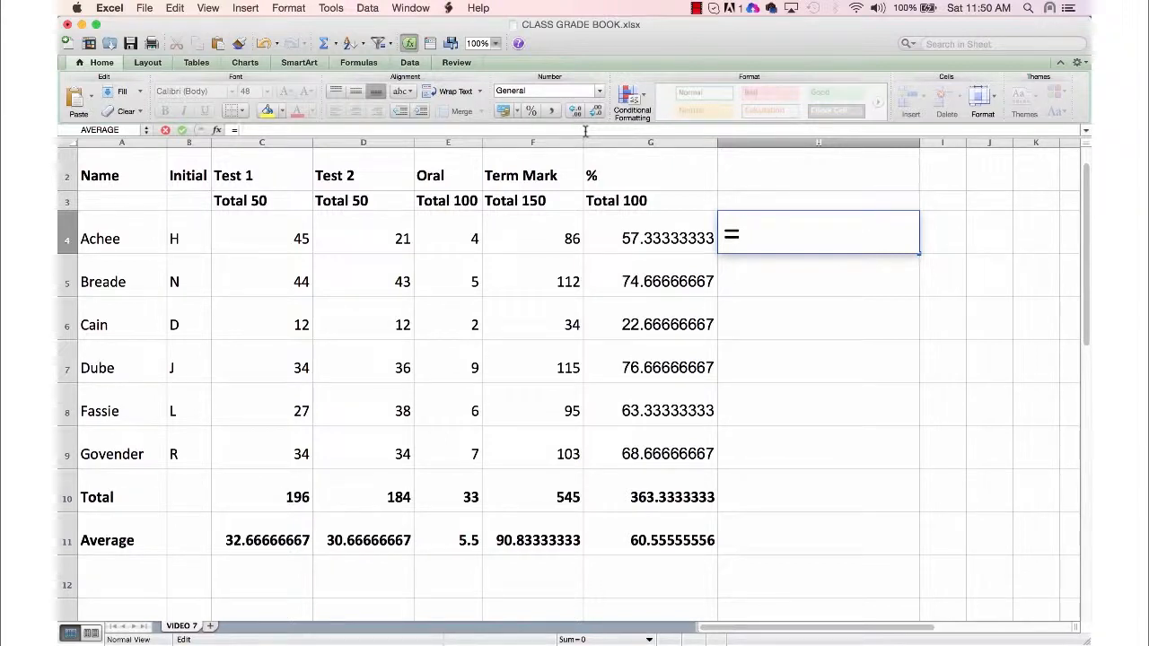
type("((e4")
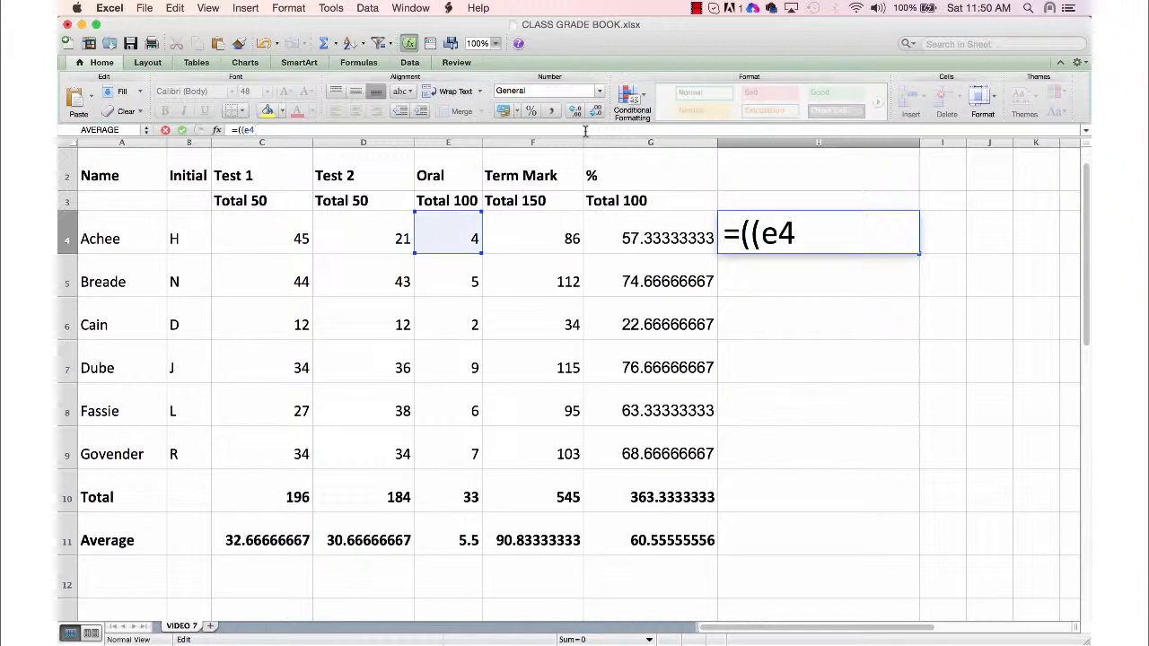
type("*5)+c4+d4")
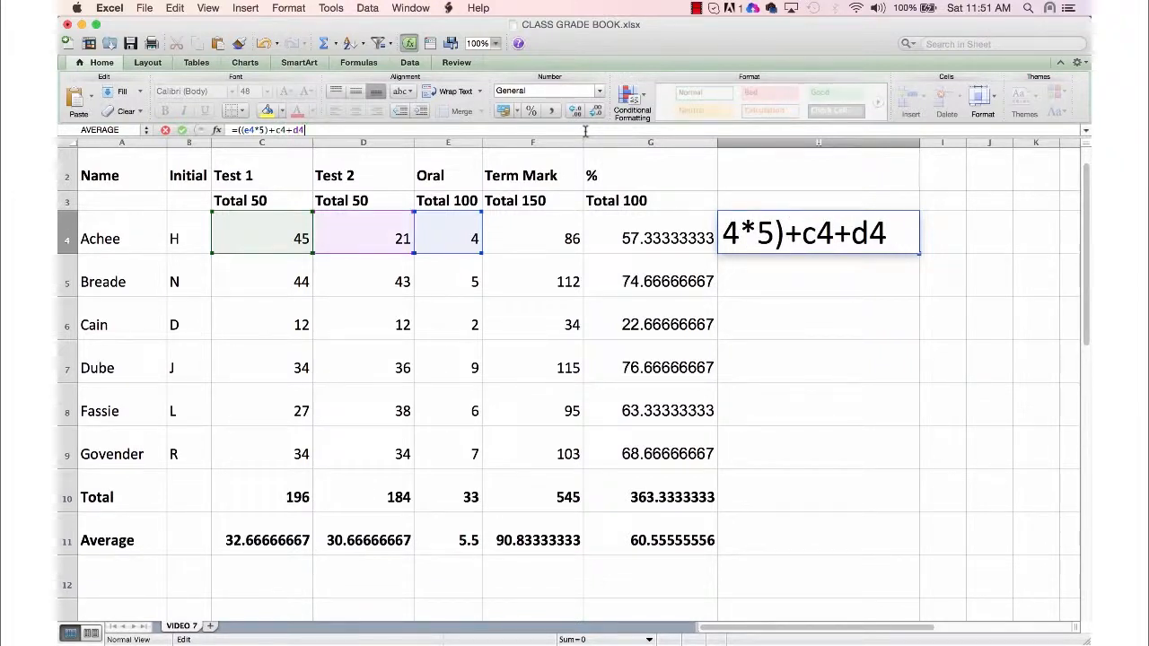
type(")/150")
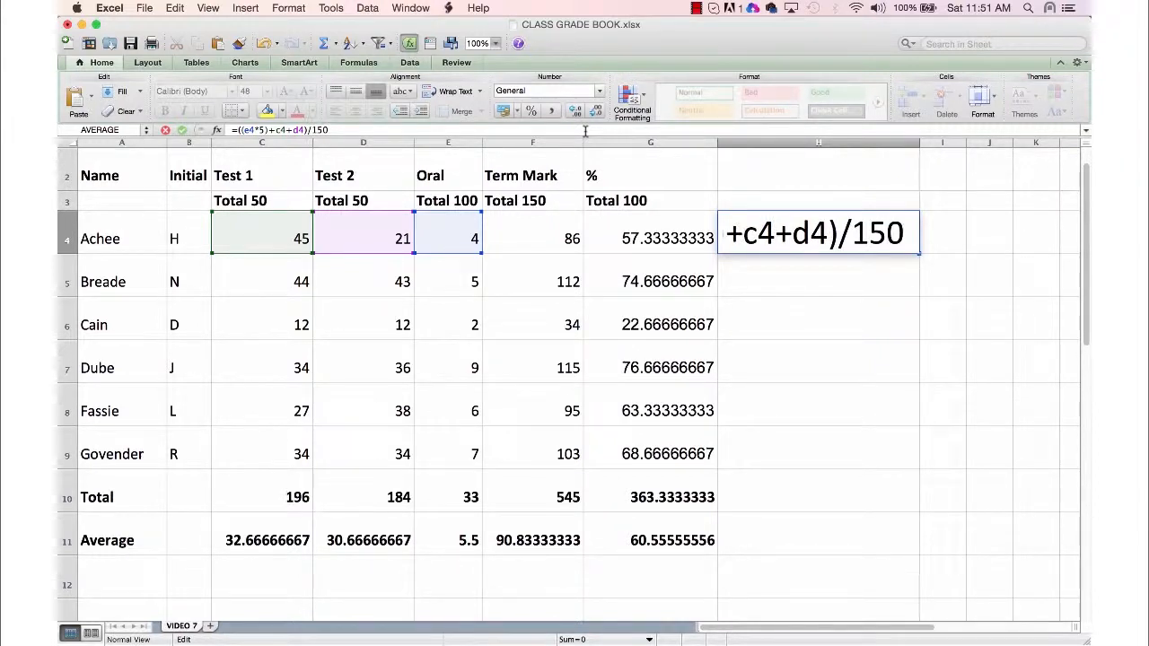
type("*100")
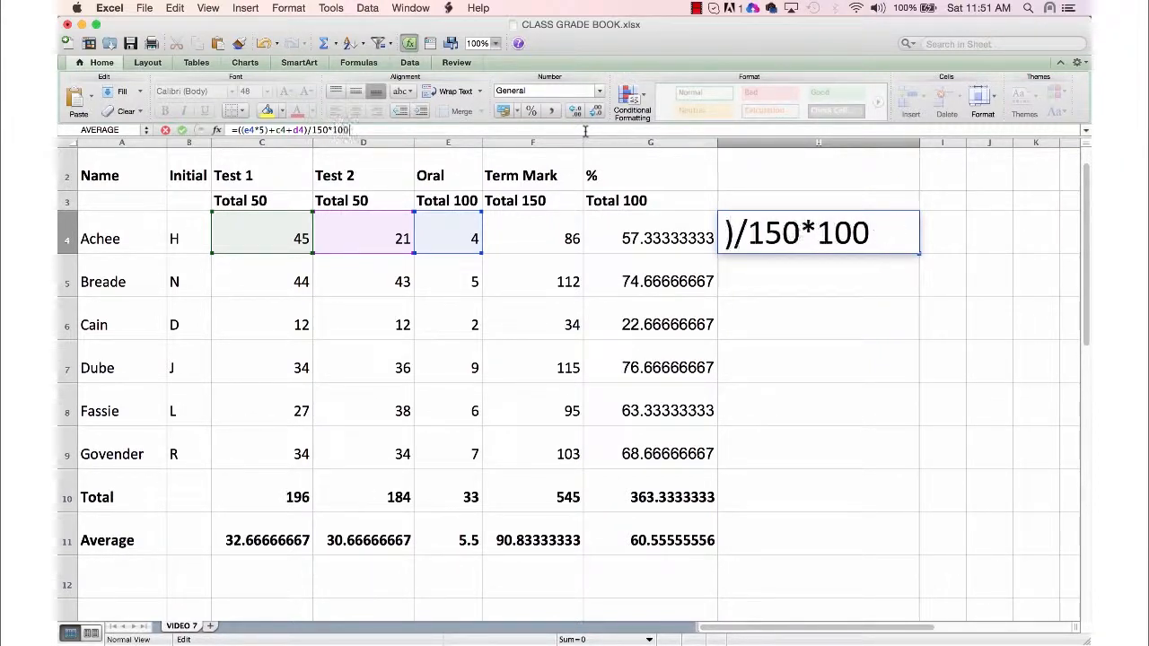
key("Return")
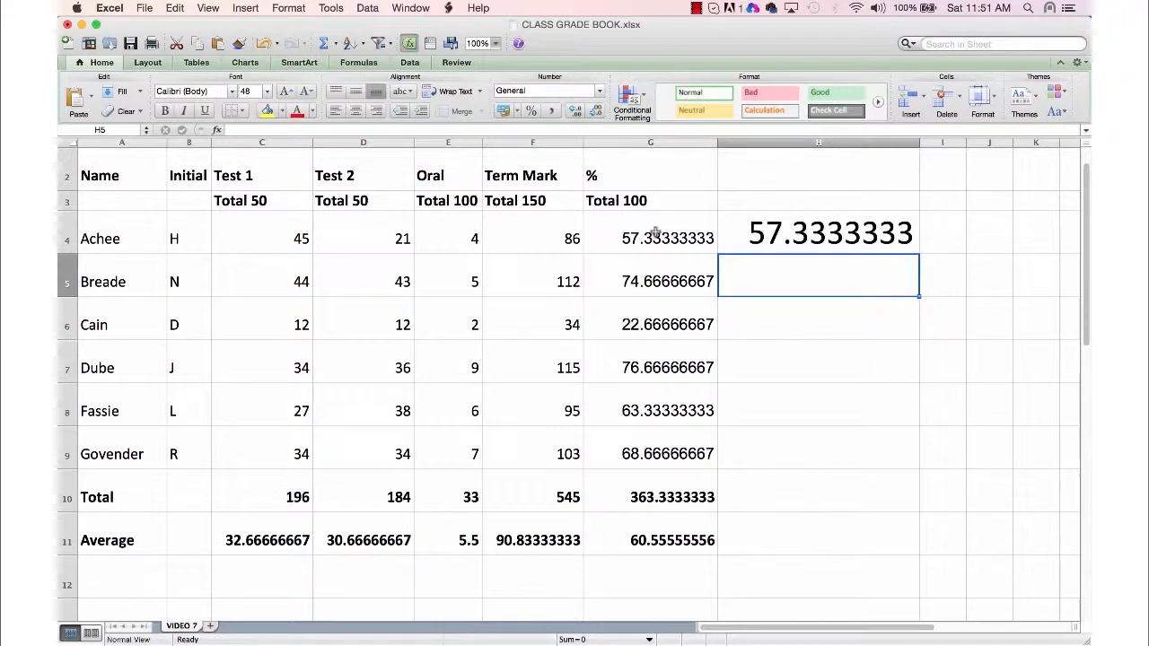
- Examine the full combined percentage formula in H4, including its nested brackets, and leave it as entered
left_click(776, 235)
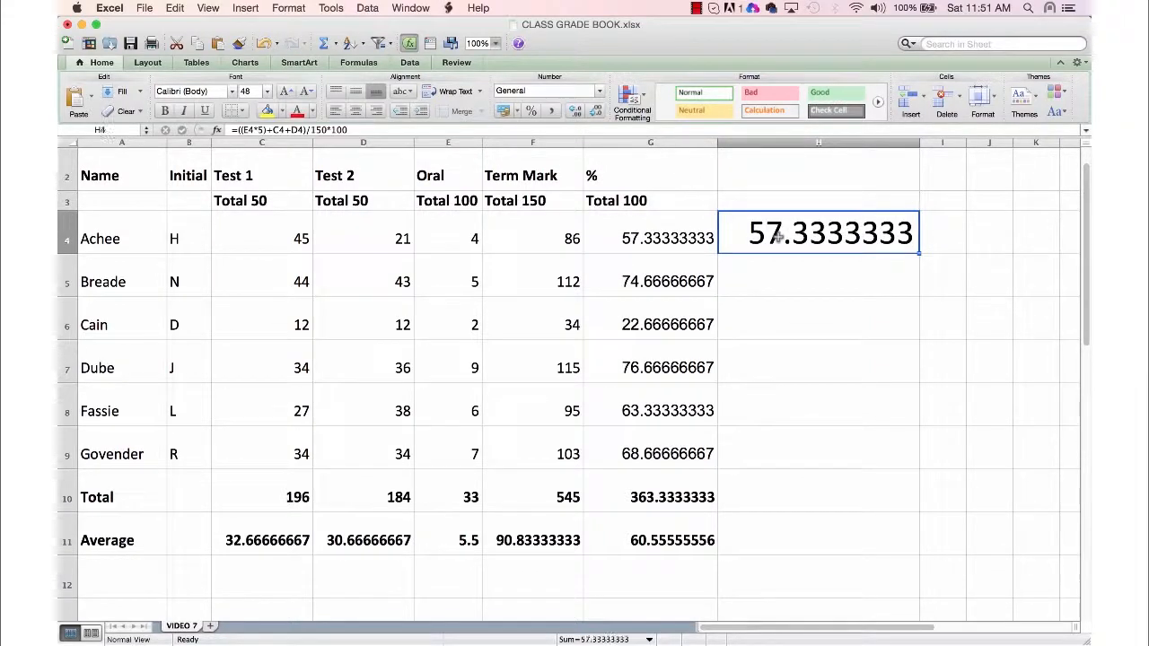
left_click(767, 136)
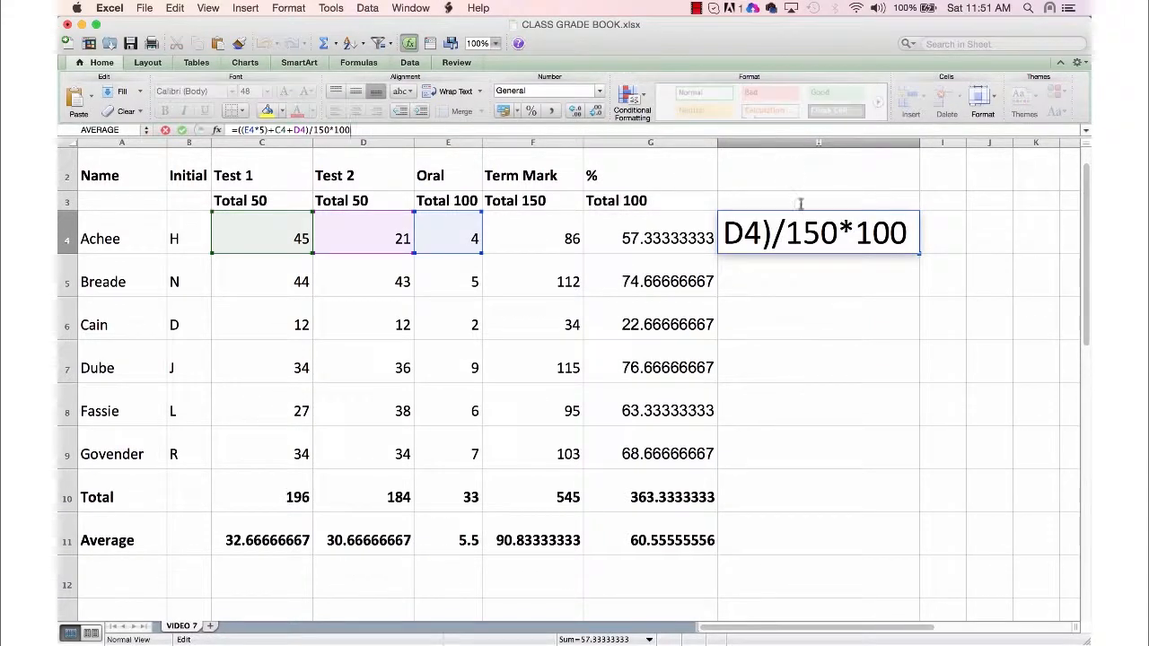
left_click(812, 233)
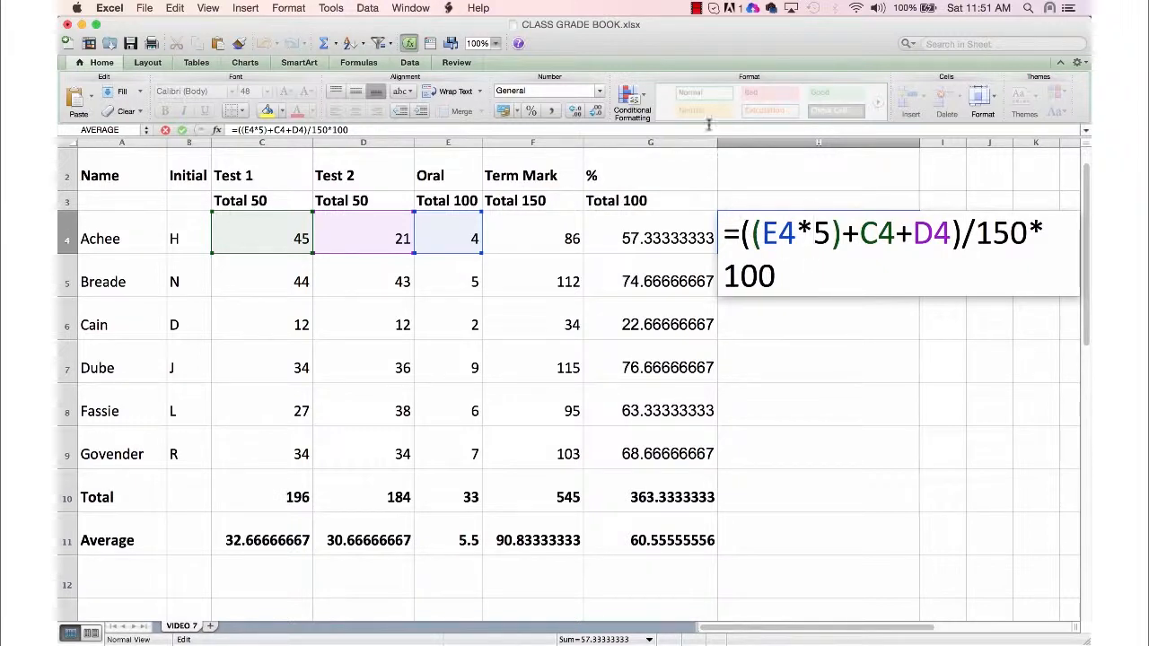
key("Return")
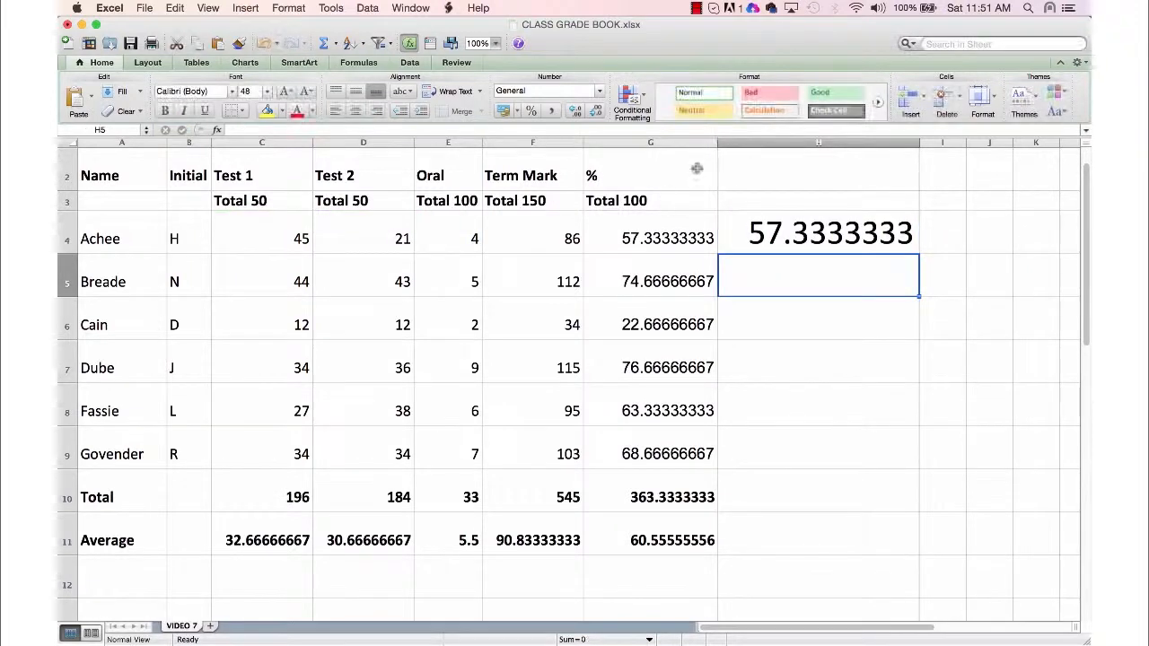
- Examine the term mark formula in F4 and the percentage formula in G4 as the two separate parts of the calculation
left_click(525, 227)
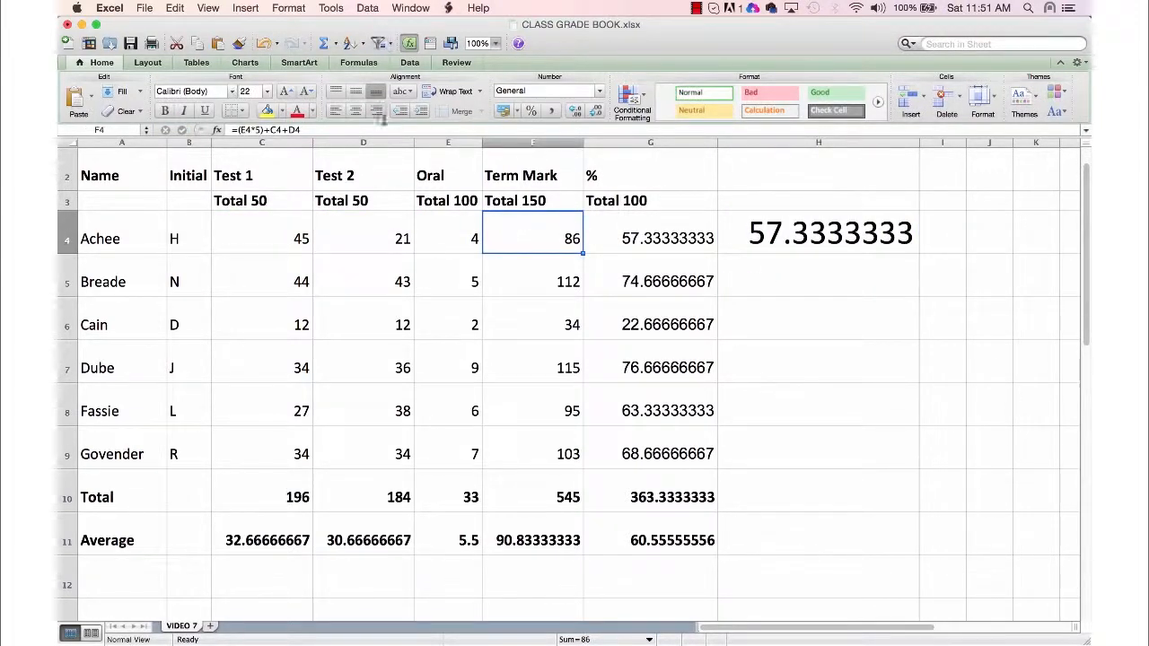
left_click(383, 129)
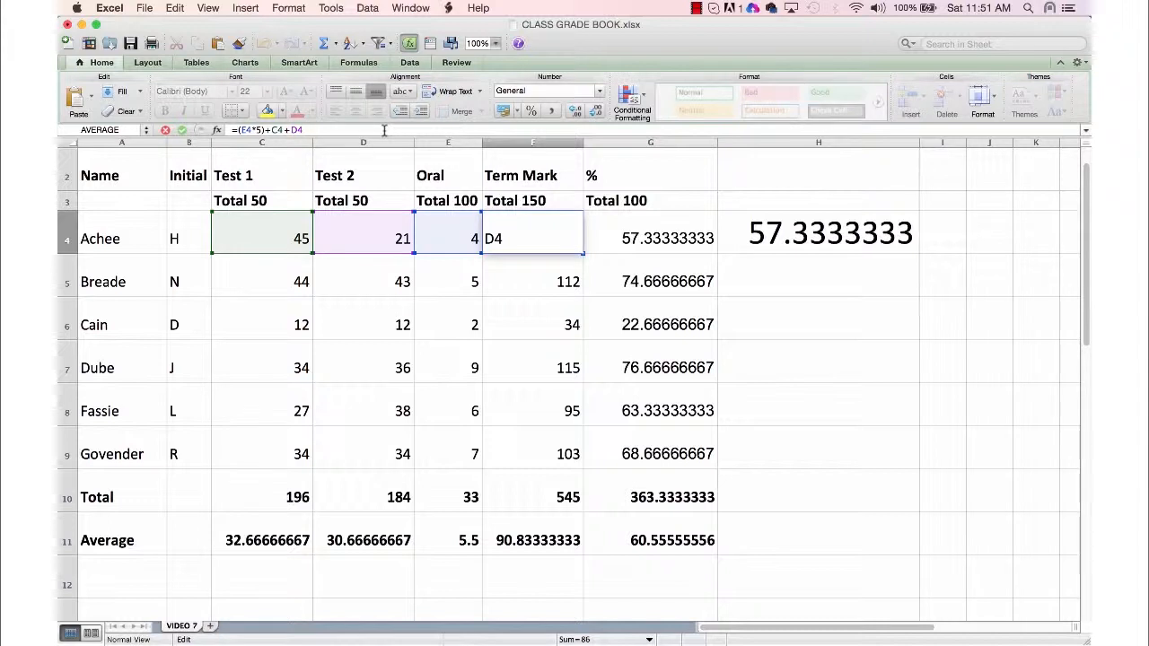
left_click(533, 248)
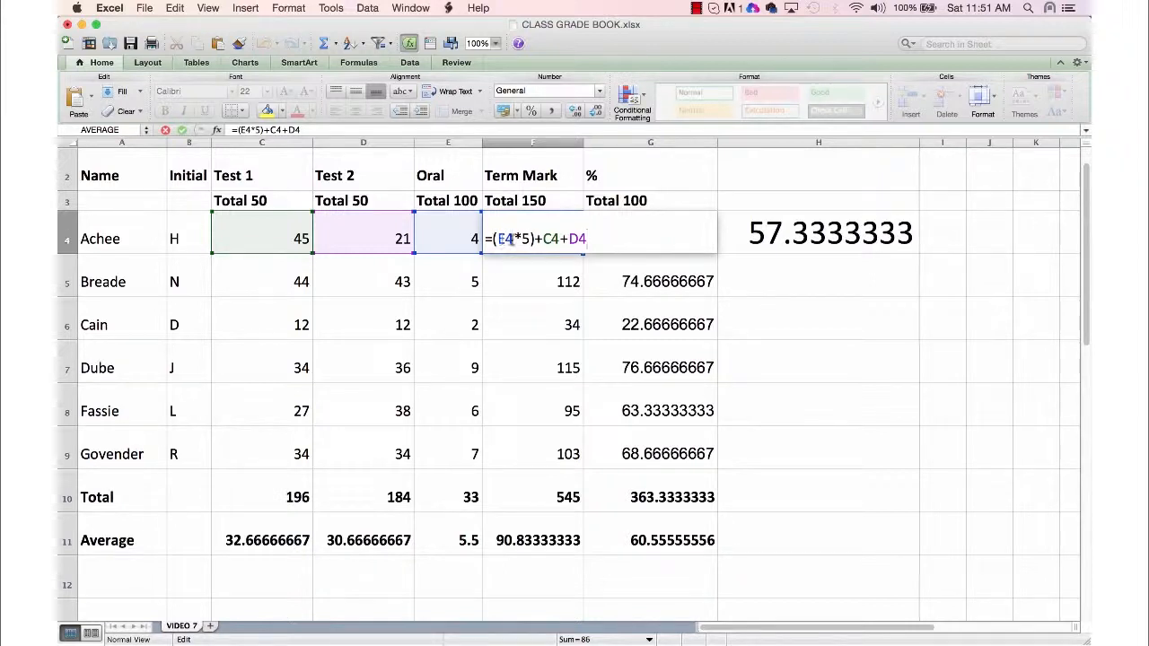
key("Return")
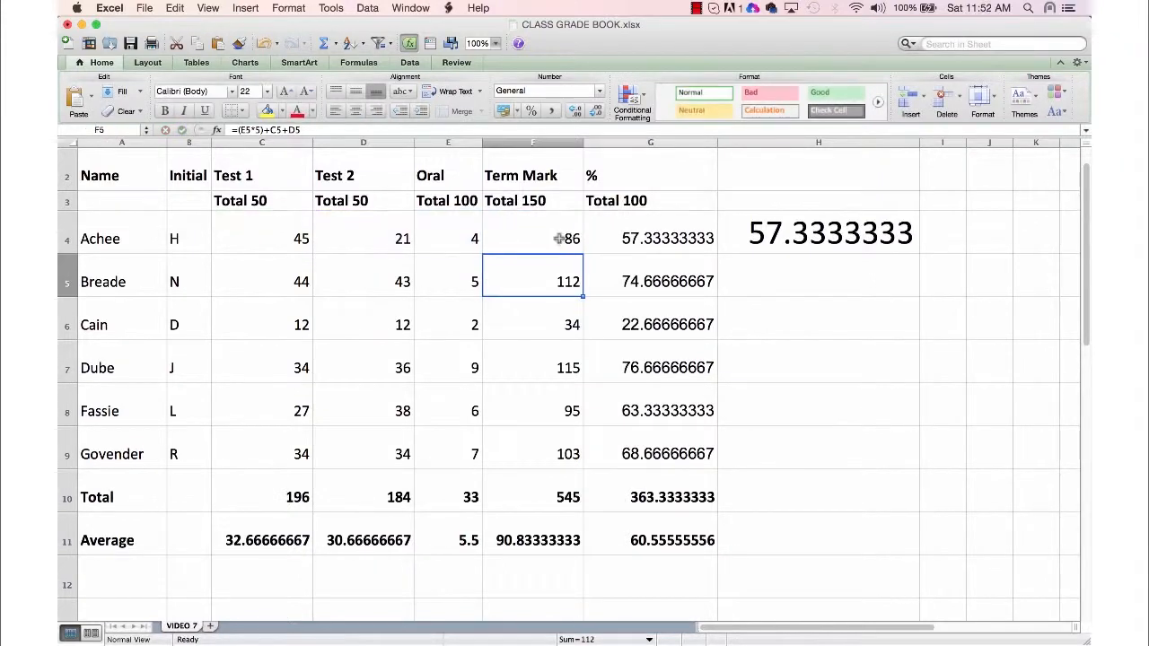
left_click(599, 238)
double_click(655, 240)
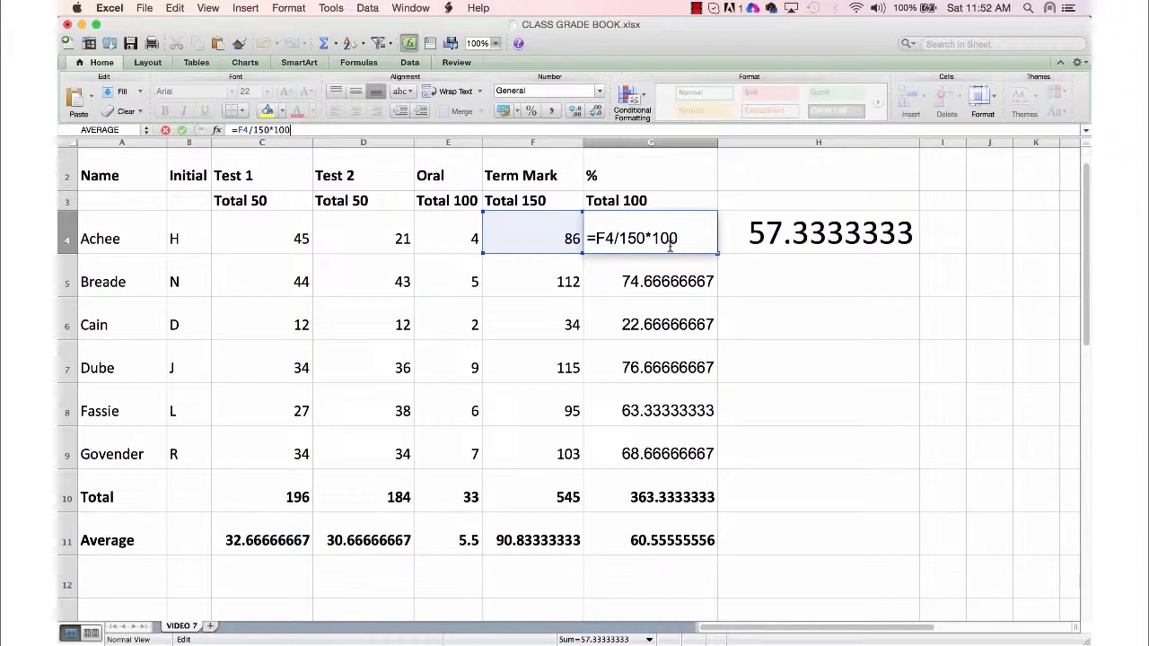
mouse_move(596, 238)
left_mouse_down()
mouse_move(678, 238)
mouse_move(617, 238)
left_mouse_up()
left_click(678, 239)
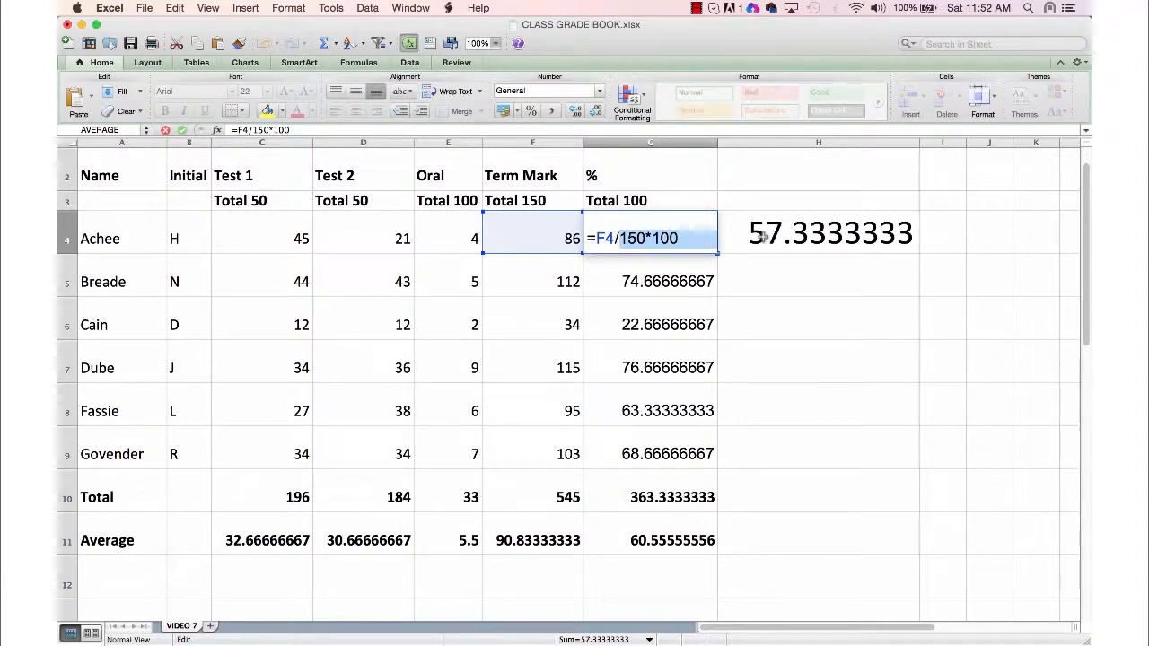
left_click(691, 239)
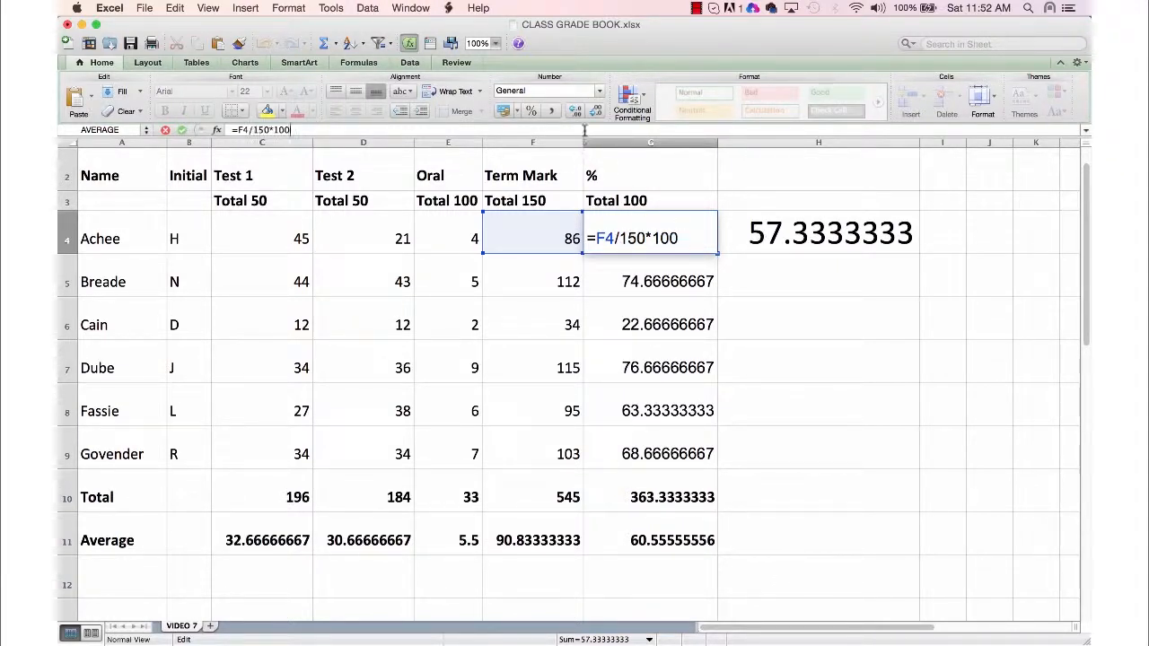
key("Return")
- Reopen the combined formula in H4 to compare it with the separate formulas in F4 and G4
left_click(819, 230)
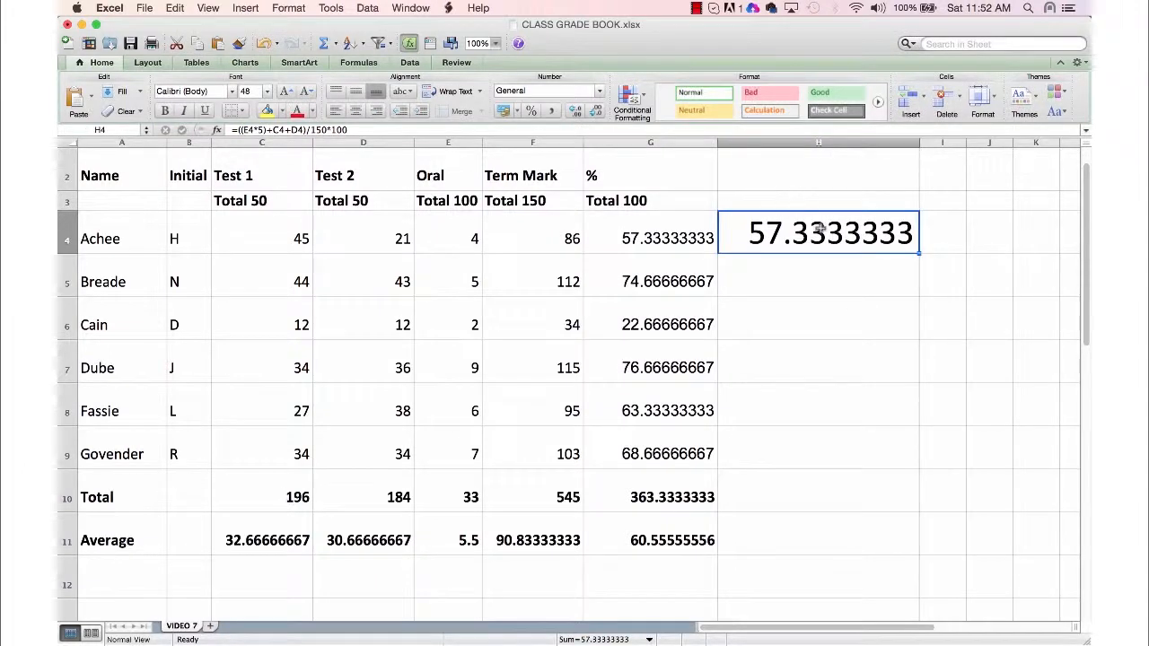
left_click(658, 131)
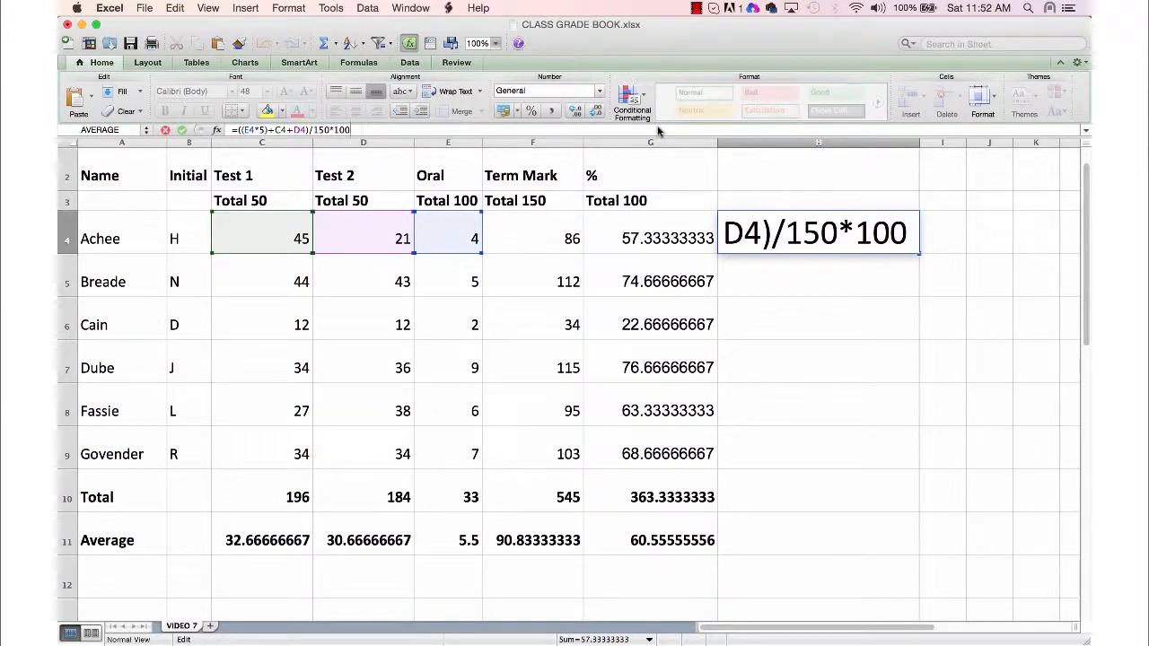
left_click(833, 240)
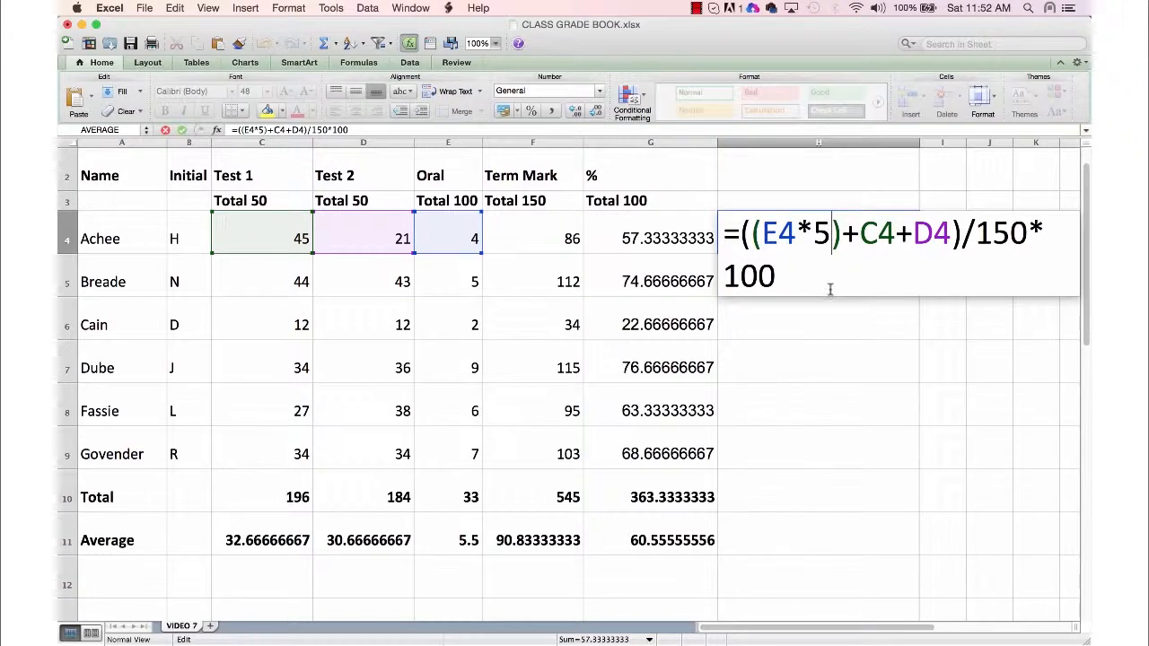